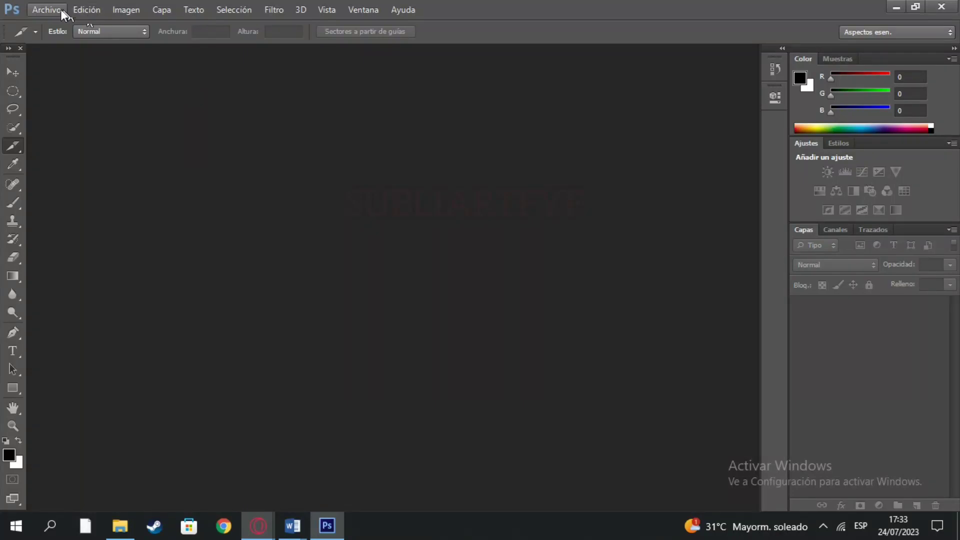
- Bring up the Abrir window and go into the Descargas folder under Este equipo
{"action": "left_click", "coordinate": [46, 9]}
{"action": "left_click", "coordinate": [57, 36]}
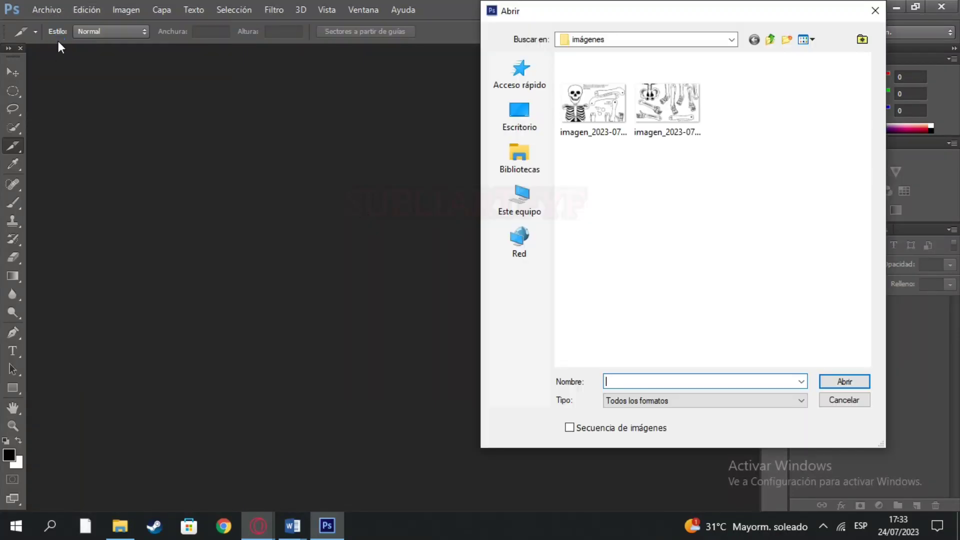
{"action": "left_click", "coordinate": [530, 213]}
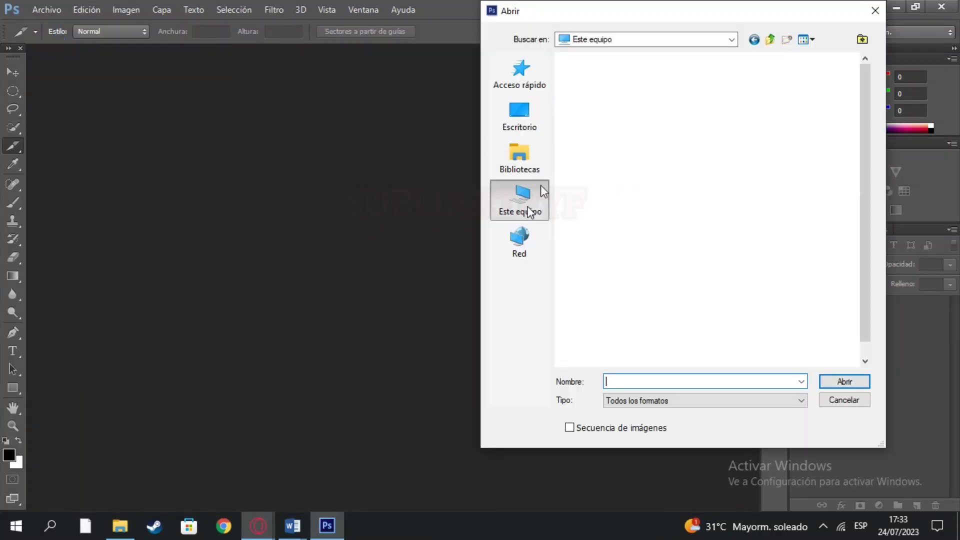
{"action": "double_click", "coordinate": [610, 92]}
- Scroll through the Descargas file list to find the flower image
{"action": "scroll", "coordinate": [677, 159], "scroll_direction": "down", "scroll_amount": 5}
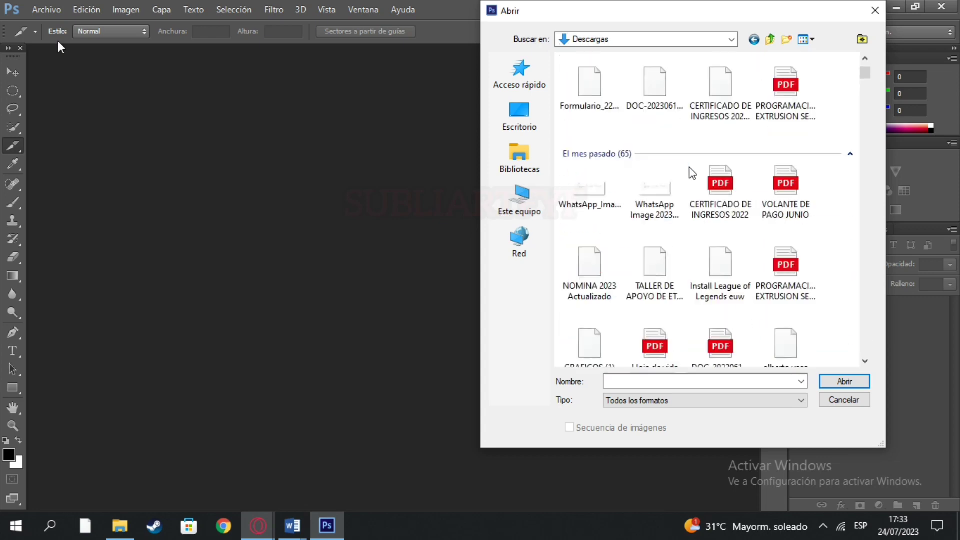
{"action": "scroll", "coordinate": [690, 171], "scroll_direction": "down", "scroll_amount": 5}
{"action": "scroll", "coordinate": [715, 194], "scroll_direction": "down", "scroll_amount": 3}
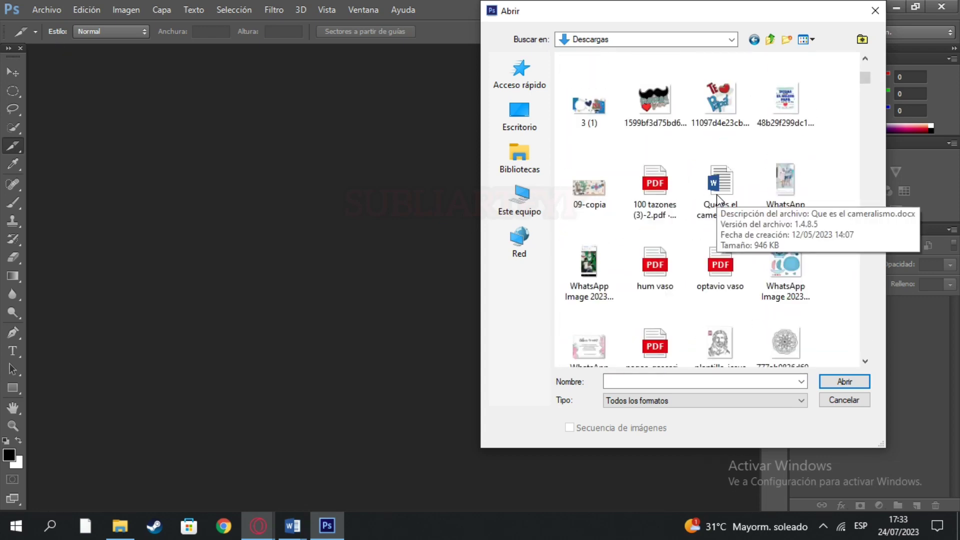
{"action": "scroll", "coordinate": [718, 199], "scroll_direction": "down", "scroll_amount": 3}
{"action": "scroll", "coordinate": [719, 199], "scroll_direction": "down", "scroll_amount": 3}
{"action": "scroll", "coordinate": [722, 200], "scroll_direction": "down", "scroll_amount": 3}
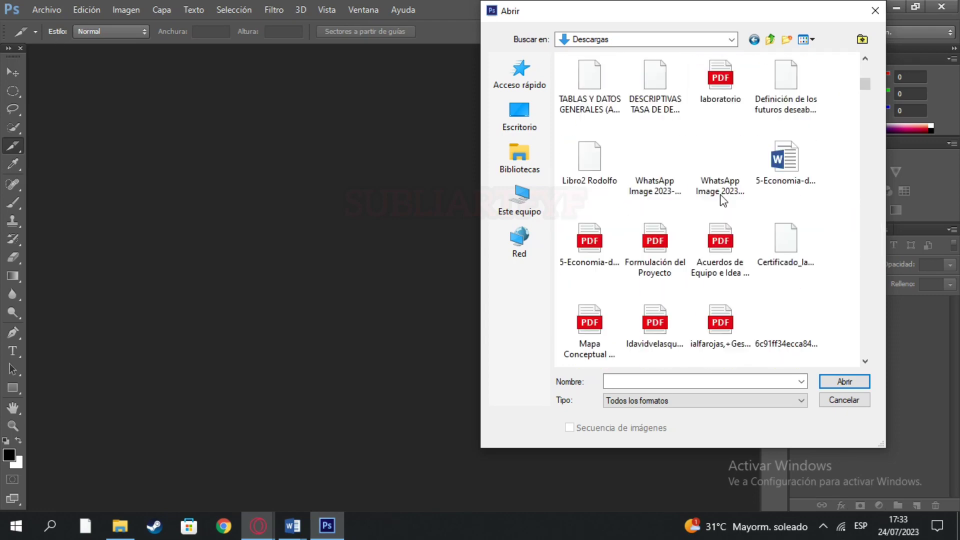
{"action": "scroll", "coordinate": [720, 199], "scroll_direction": "down", "scroll_amount": 3}
{"action": "scroll", "coordinate": [722, 200], "scroll_direction": "down", "scroll_amount": 3}
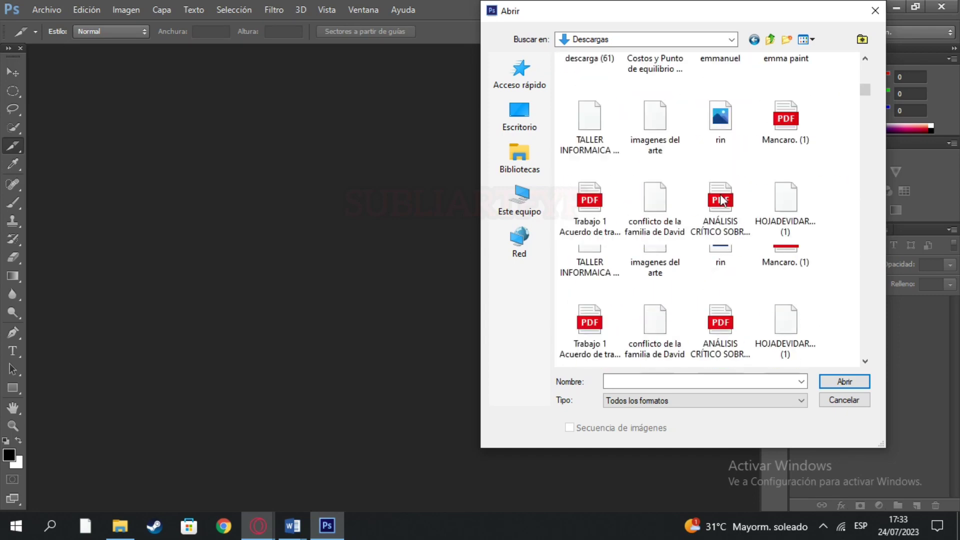
{"action": "scroll", "coordinate": [721, 200], "scroll_direction": "down", "scroll_amount": 3}
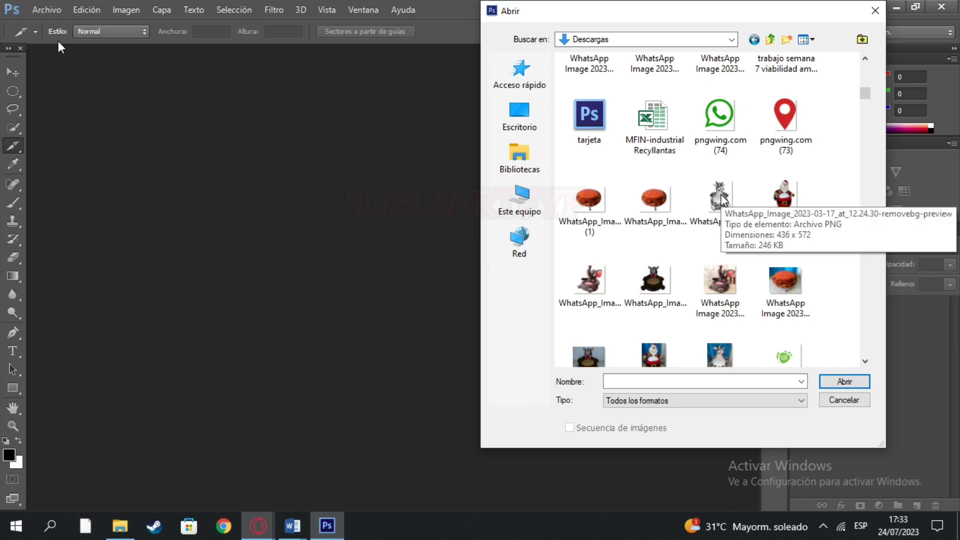
{"action": "scroll", "coordinate": [721, 200], "scroll_direction": "down", "scroll_amount": 3}
{"action": "scroll", "coordinate": [722, 201], "scroll_direction": "down", "scroll_amount": 3}
{"action": "scroll", "coordinate": [723, 201], "scroll_direction": "down", "scroll_amount": 3}
{"action": "scroll", "coordinate": [725, 201], "scroll_direction": "down", "scroll_amount": 3}
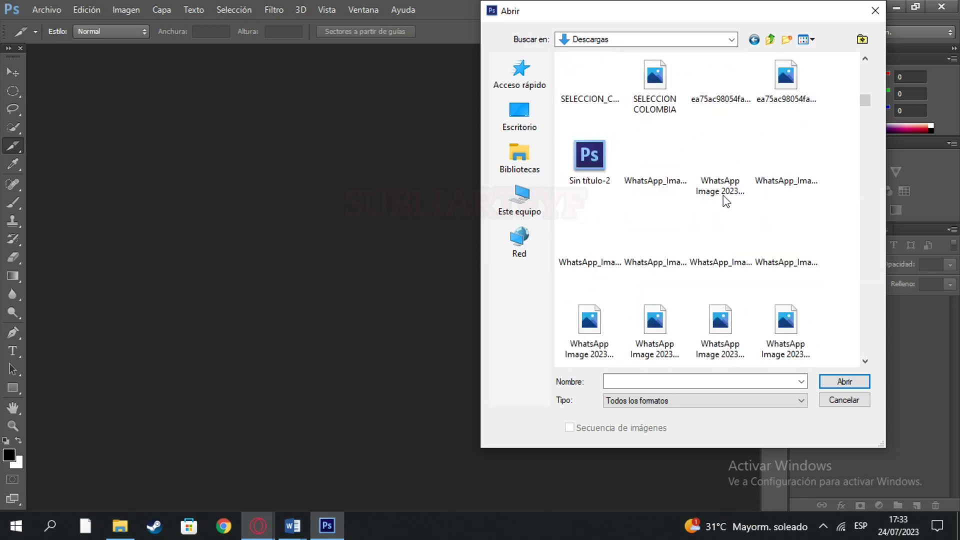
{"action": "scroll", "coordinate": [725, 201], "scroll_direction": "down", "scroll_amount": 3}
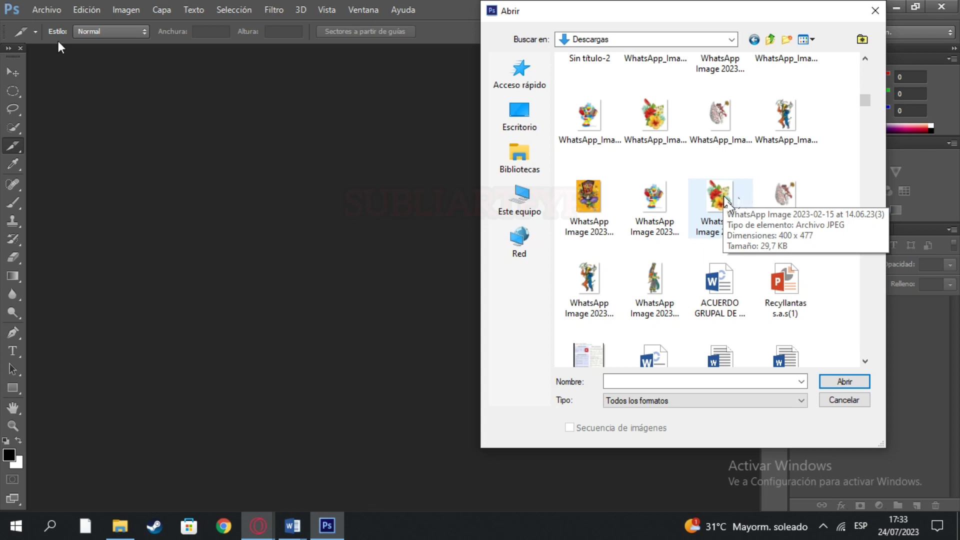
{"action": "scroll", "coordinate": [749, 193], "scroll_direction": "down", "scroll_amount": 3}
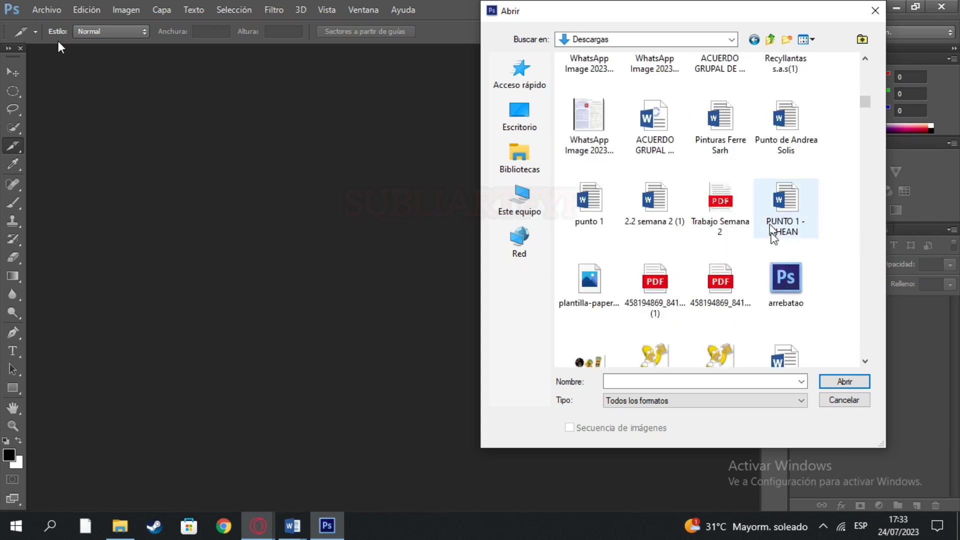
{"action": "scroll", "coordinate": [774, 252], "scroll_direction": "down", "scroll_amount": 2}
{"action": "scroll", "coordinate": [786, 255], "scroll_direction": "down", "scroll_amount": 3}
{"action": "scroll", "coordinate": [775, 253], "scroll_direction": "down", "scroll_amount": 4}
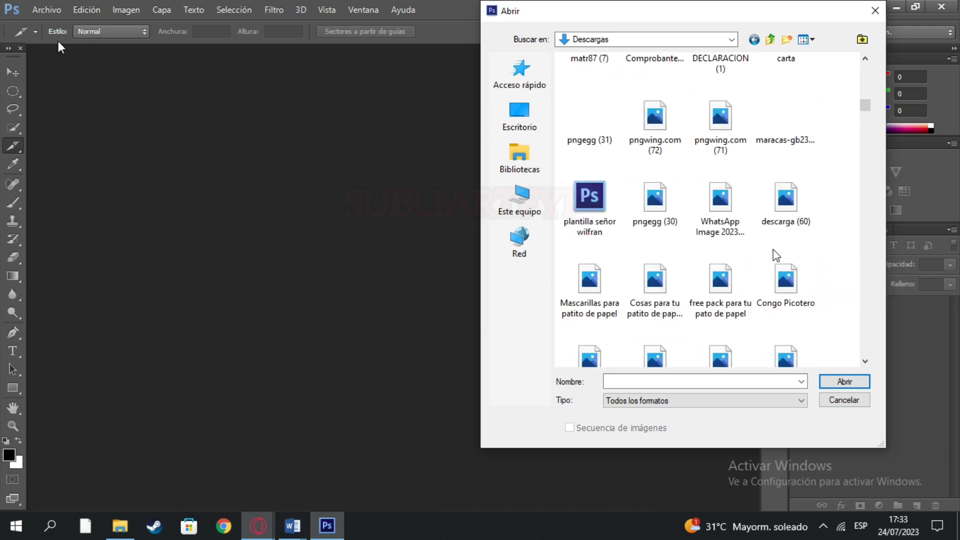
{"action": "scroll", "coordinate": [776, 252], "scroll_direction": "up", "scroll_amount": 4}
{"action": "scroll", "coordinate": [778, 250], "scroll_direction": "down", "scroll_amount": 3}
{"action": "scroll", "coordinate": [778, 249], "scroll_direction": "up", "scroll_amount": 4}
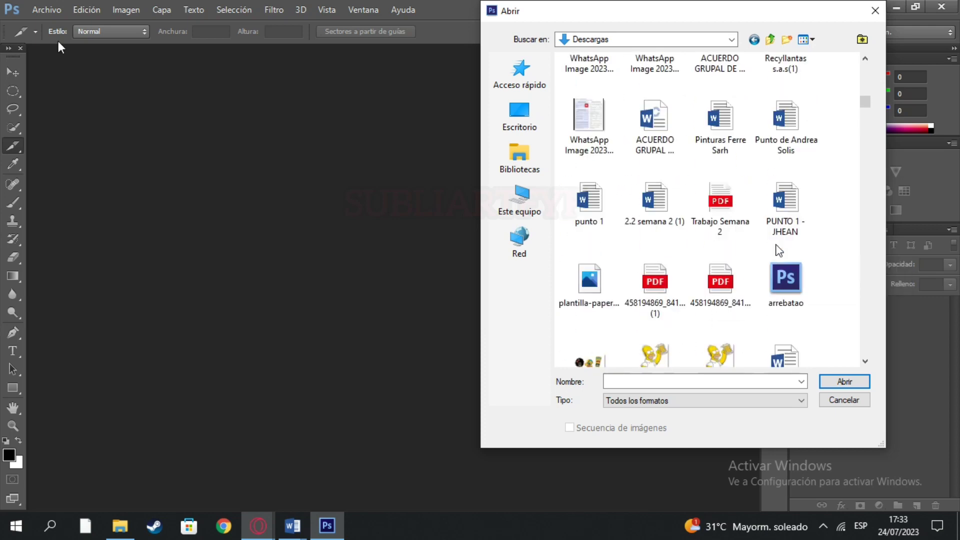
{"action": "scroll", "coordinate": [725, 265], "scroll_direction": "down", "scroll_amount": 3}
{"action": "scroll", "coordinate": [669, 283], "scroll_direction": "up", "scroll_amount": 2}
- Open the WhatsApp tropical flower PNG and select the Move tool
{"action": "double_click", "coordinate": [670, 283]}
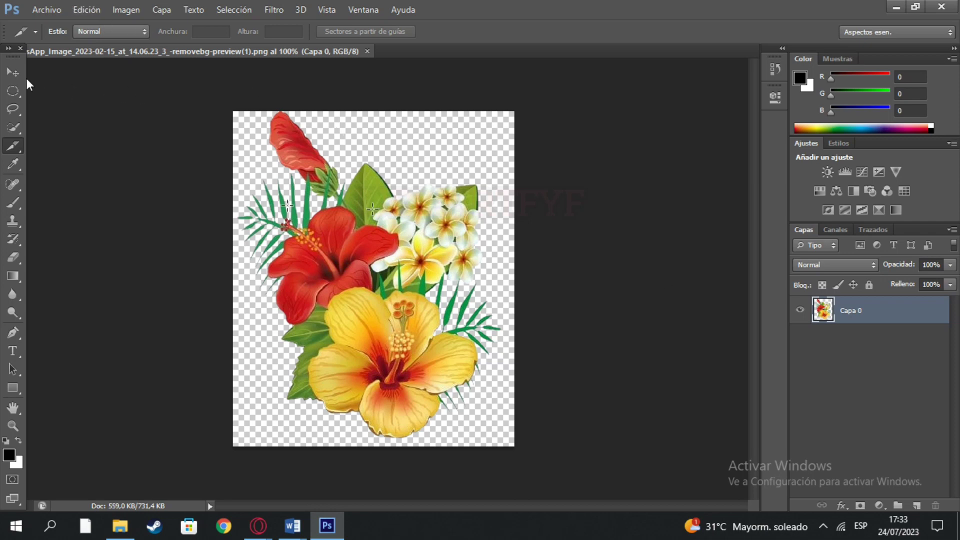
{"action": "left_click", "coordinate": [12, 72]}
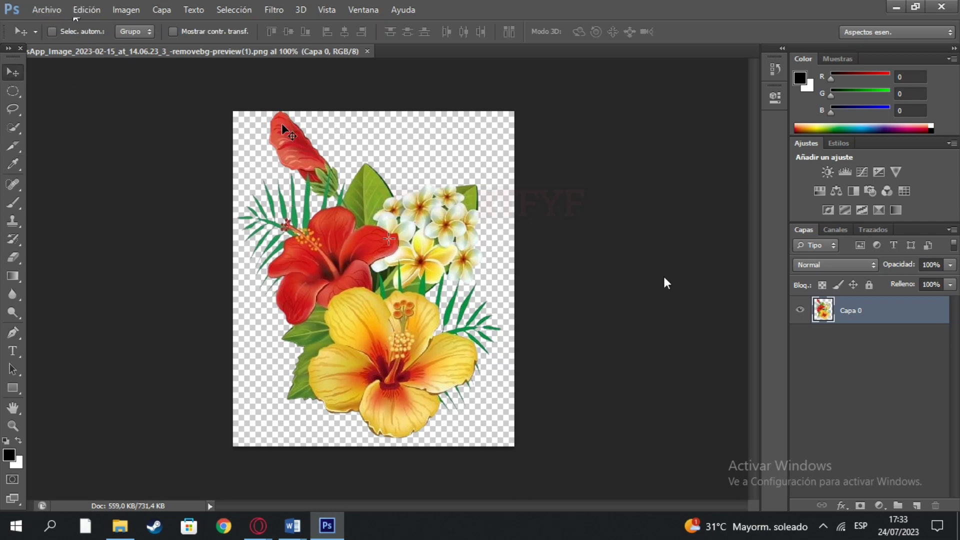
{"action": "left_click", "coordinate": [126, 10]}
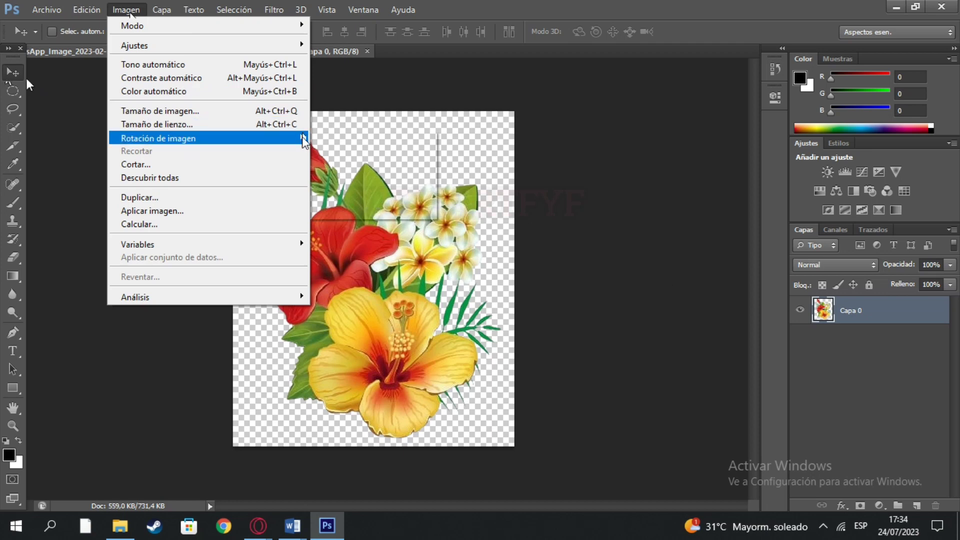
{"action": "left_click", "coordinate": [495, 157]}
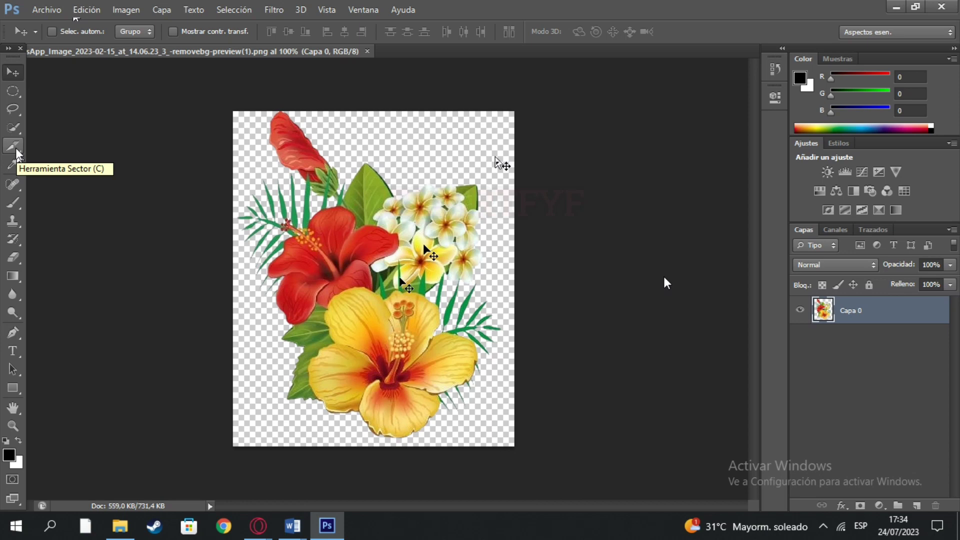
- Select Herramienta Sector from the crop flyout and bring up the slice context menu on the canvas
{"action": "left_click", "coordinate": [14, 144]}
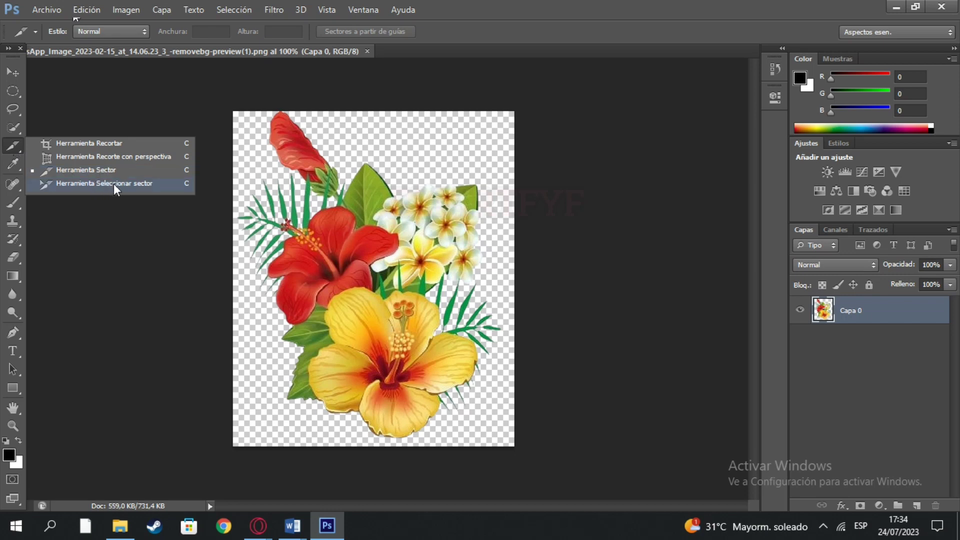
{"action": "left_click", "coordinate": [85, 170]}
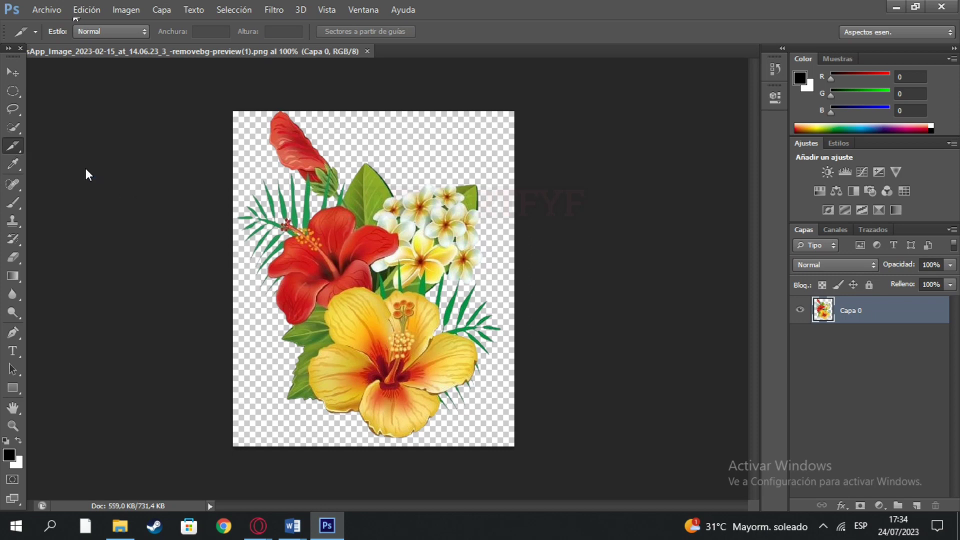
{"action": "right_click", "coordinate": [366, 261]}
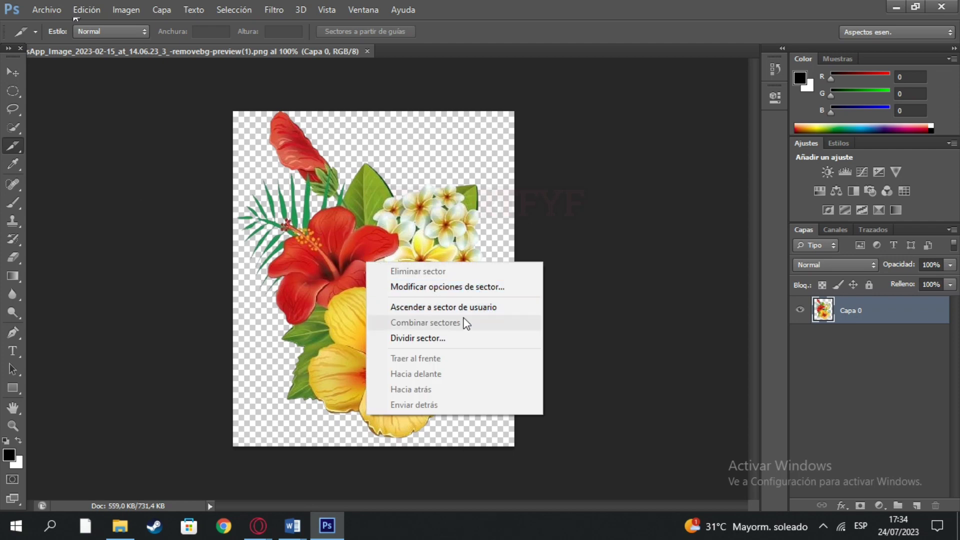
- Open Dividir sector with horizontal division enabled and set to 477 pixels per slice
{"action": "left_click", "coordinate": [416, 339]}
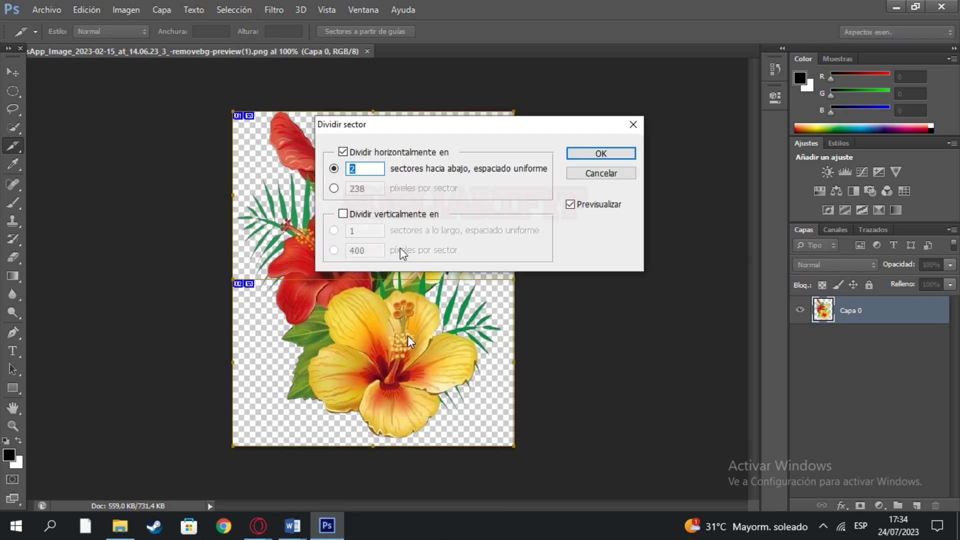
{"action": "mouse_move", "coordinate": [365, 125]}
{"action": "left_mouse_down"}
{"action": "mouse_move", "coordinate": [442, 99]}
{"action": "mouse_move", "coordinate": [453, 106]}
{"action": "left_mouse_up"}
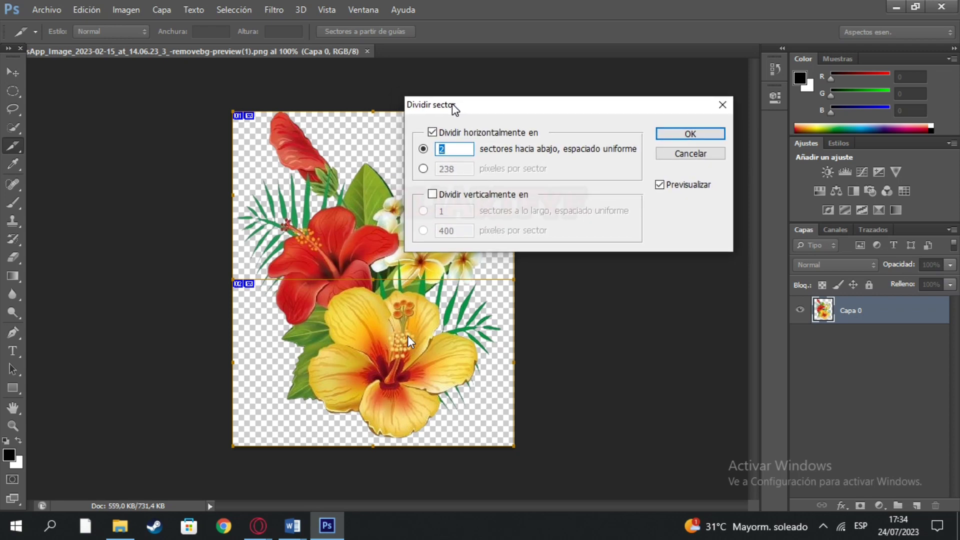
{"action": "left_click", "coordinate": [432, 130]}
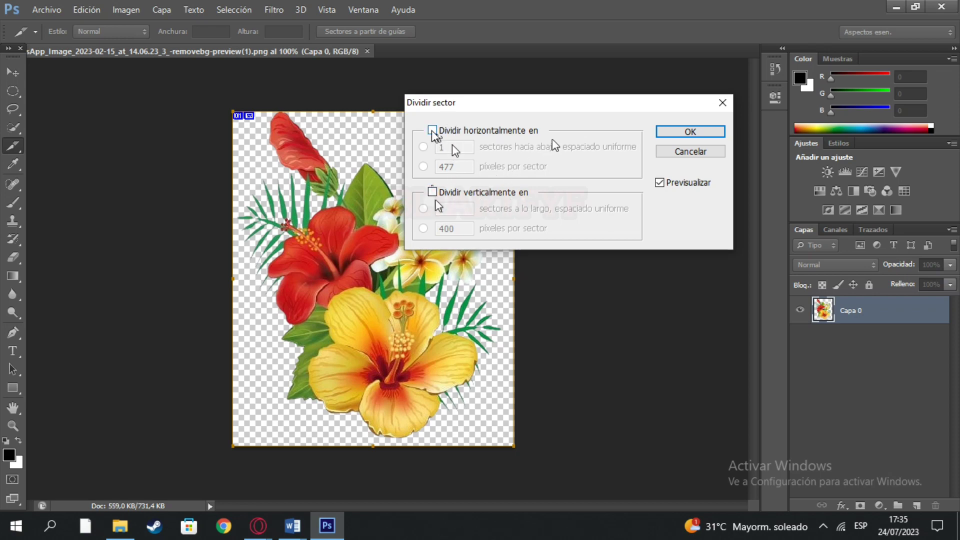
{"action": "left_click", "coordinate": [432, 131]}
{"action": "left_click_drag", "start_coordinate": [464, 110], "coordinate": [512, 101]}
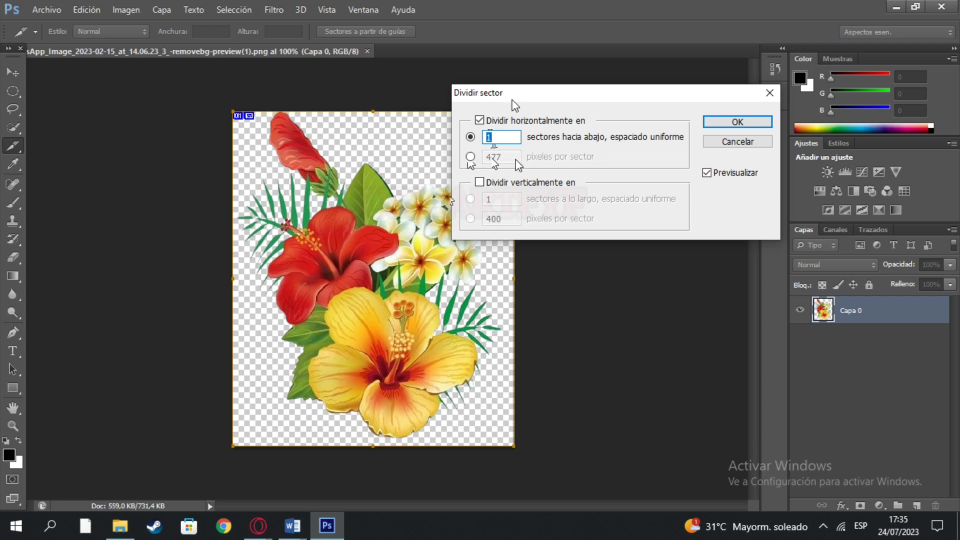
{"action": "left_click", "coordinate": [470, 157]}
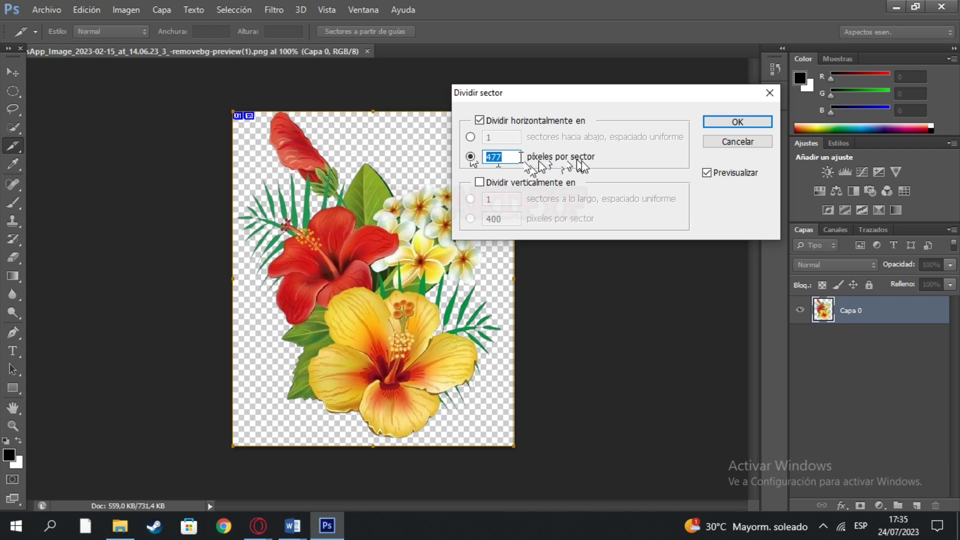
- Switch horizontal division to a slice count and set it to 2 slices of 238 pixels
{"action": "left_click", "coordinate": [471, 138]}
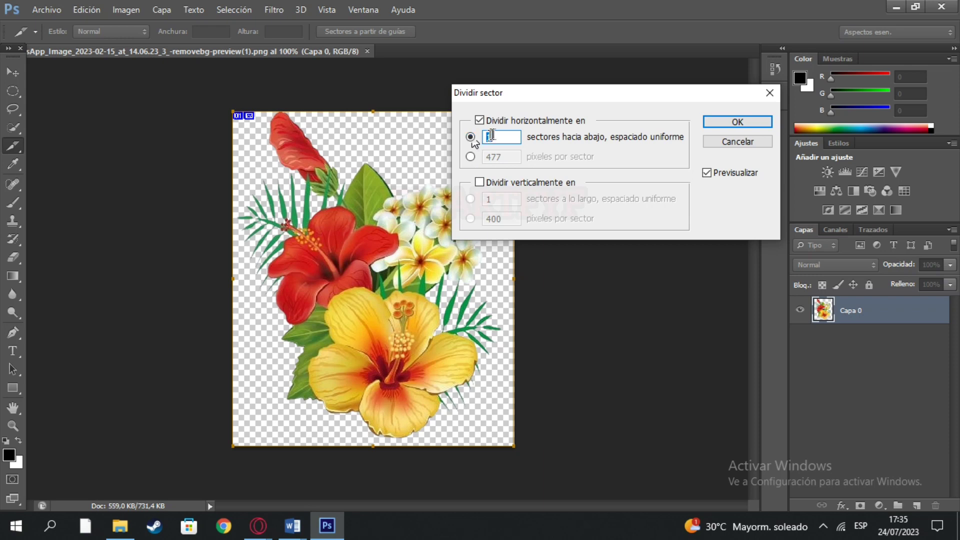
{"action": "type", "text": "2"}
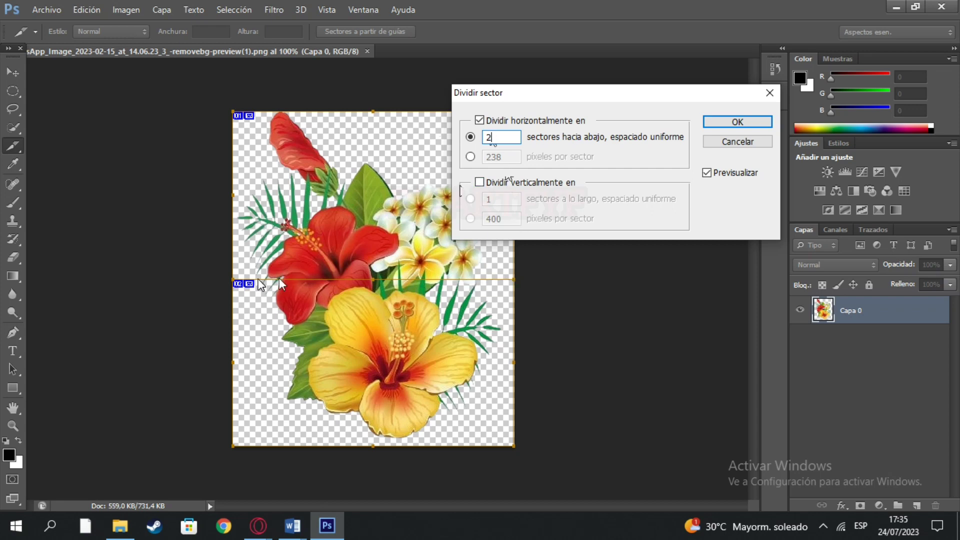
{"action": "type", "text": "3"}
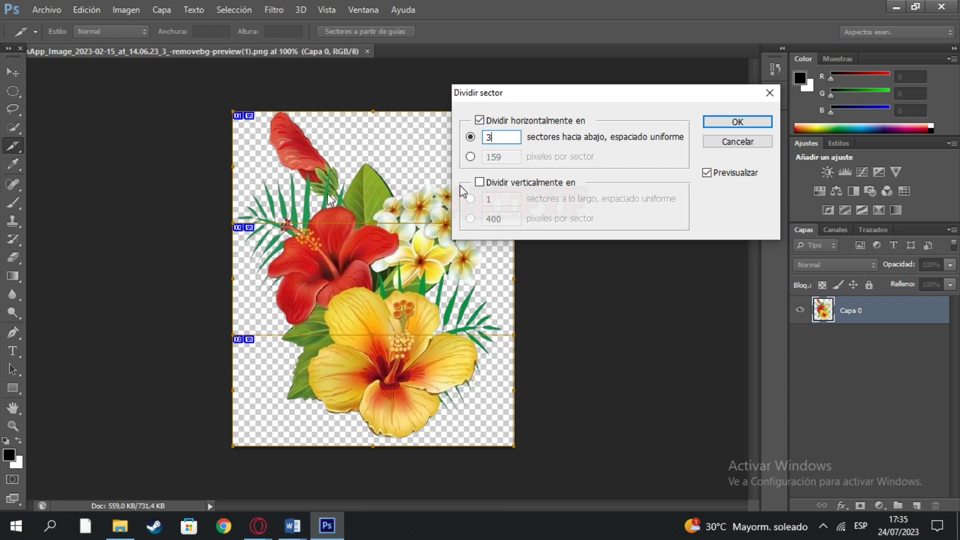
{"action": "left_click_drag", "start_coordinate": [521, 96], "coordinate": [589, 32]}
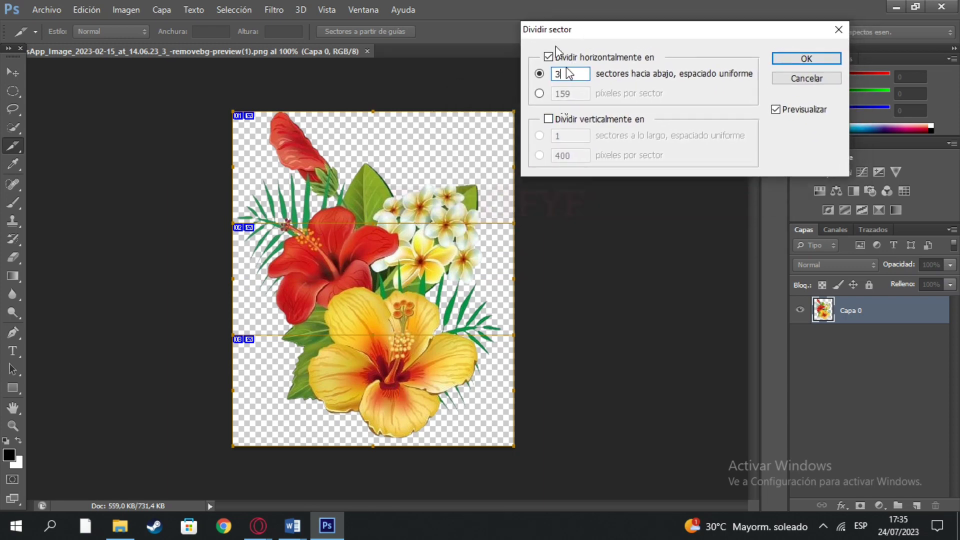
{"action": "type", "text": "4"}
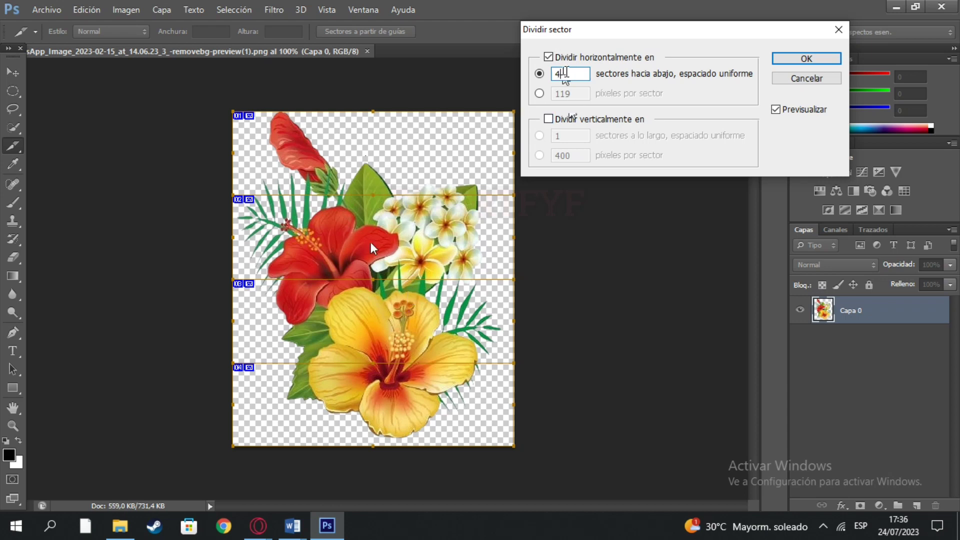
{"action": "key", "text": "BackSpace"}
{"action": "type", "text": "2"}
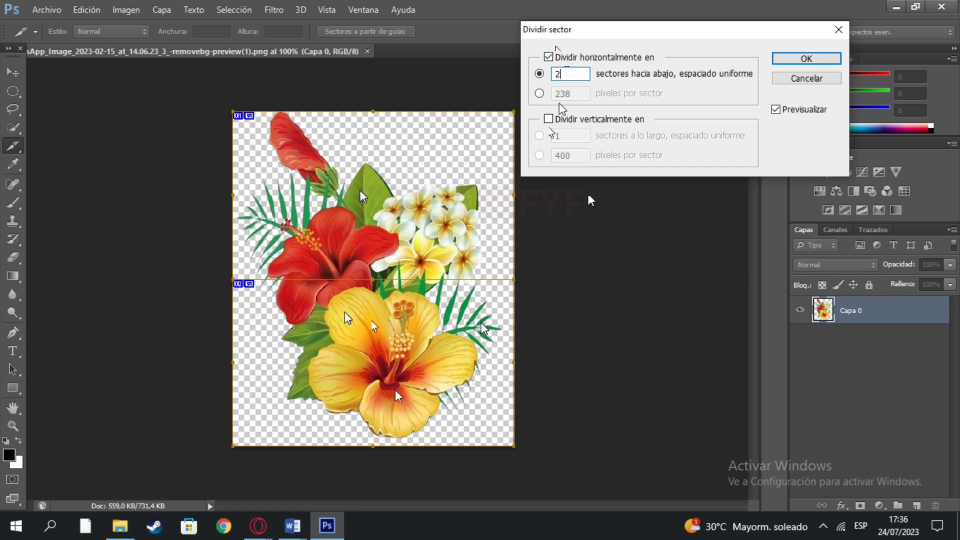
- Enable vertical division and adjust its column count, dismissing an invalid value warning
{"action": "left_click", "coordinate": [548, 119]}
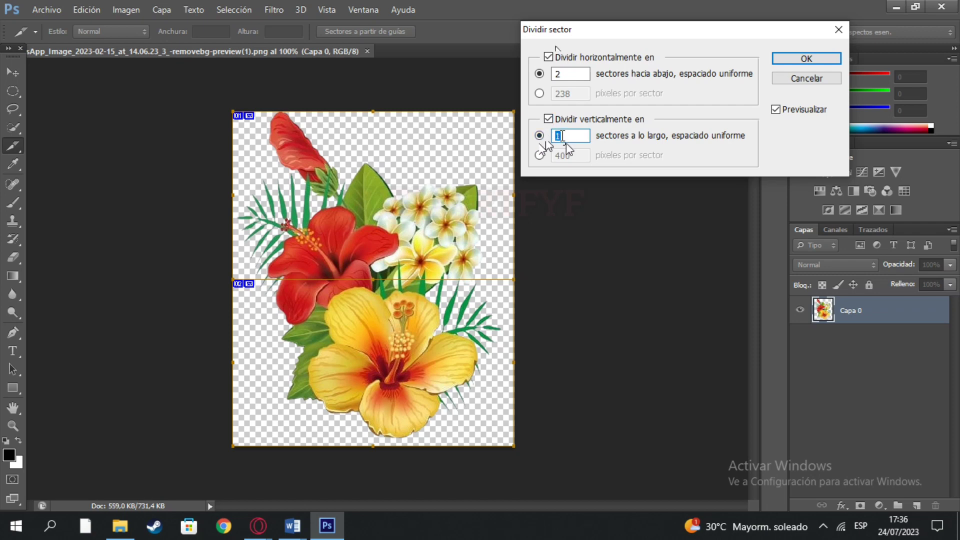
{"action": "key", "text": "Up"}
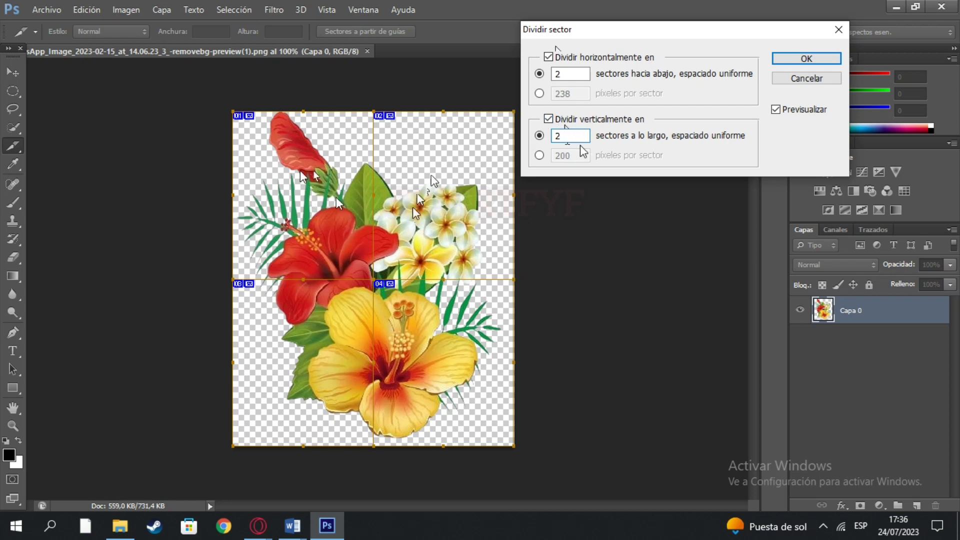
{"action": "key", "text": "BackSpace"}
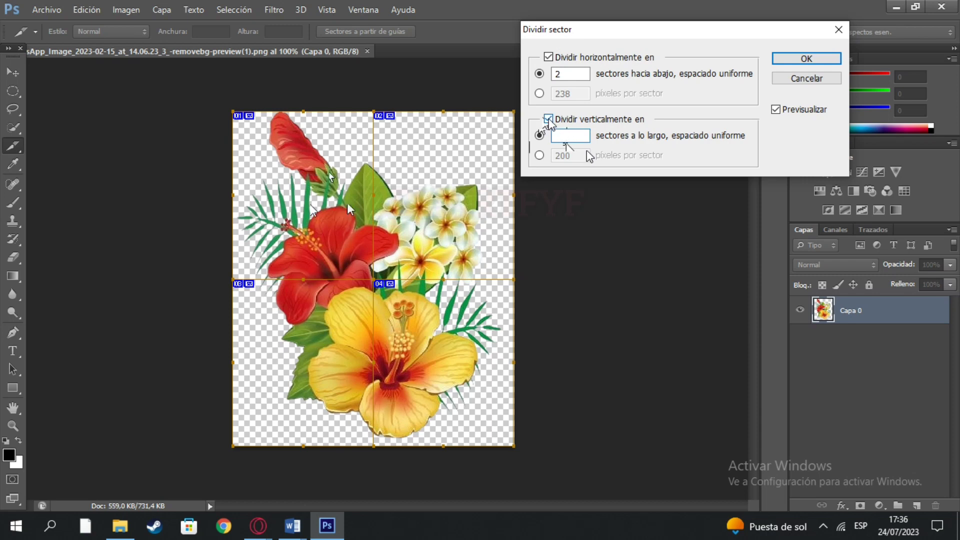
{"action": "left_click", "coordinate": [549, 120]}
{"action": "left_click", "coordinate": [473, 214]}
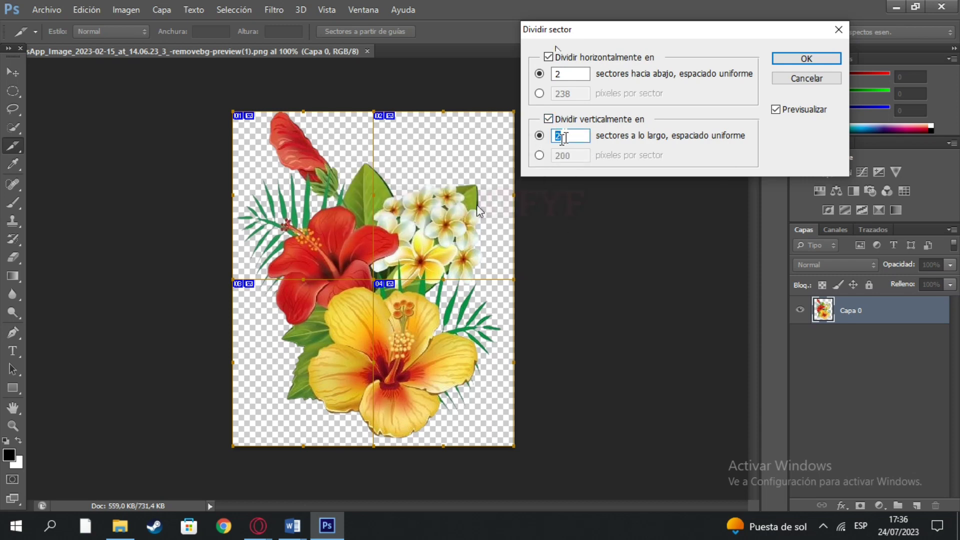
{"action": "type", "text": "1"}
{"action": "left_click", "coordinate": [548, 120]}
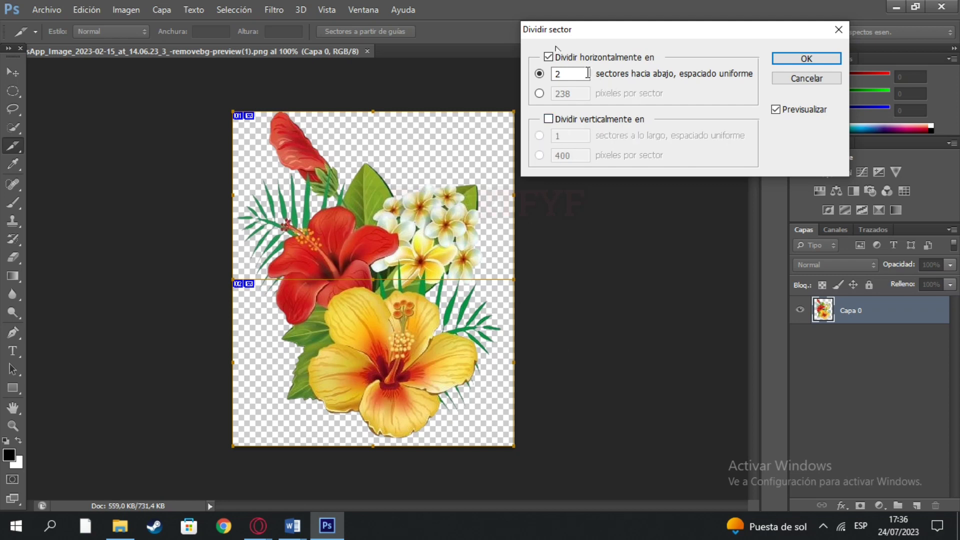
- Set both horizontal and vertical division to 2 slices each
{"action": "left_click", "coordinate": [548, 57]}
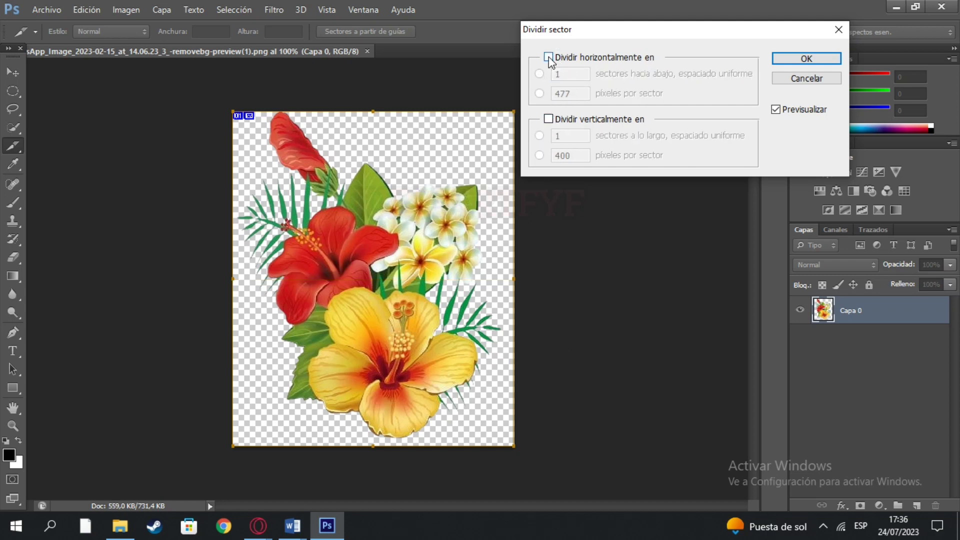
{"action": "left_click", "coordinate": [548, 119]}
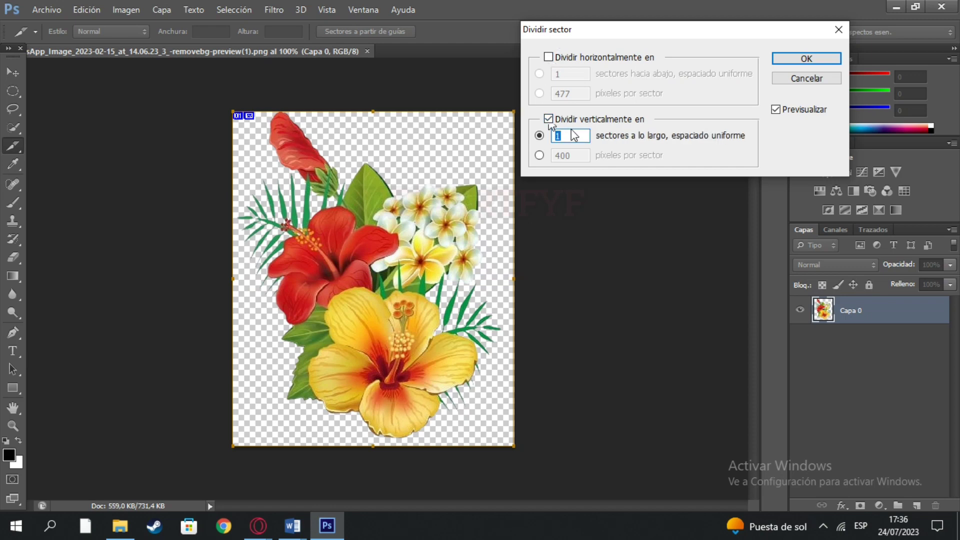
{"action": "type", "text": "2"}
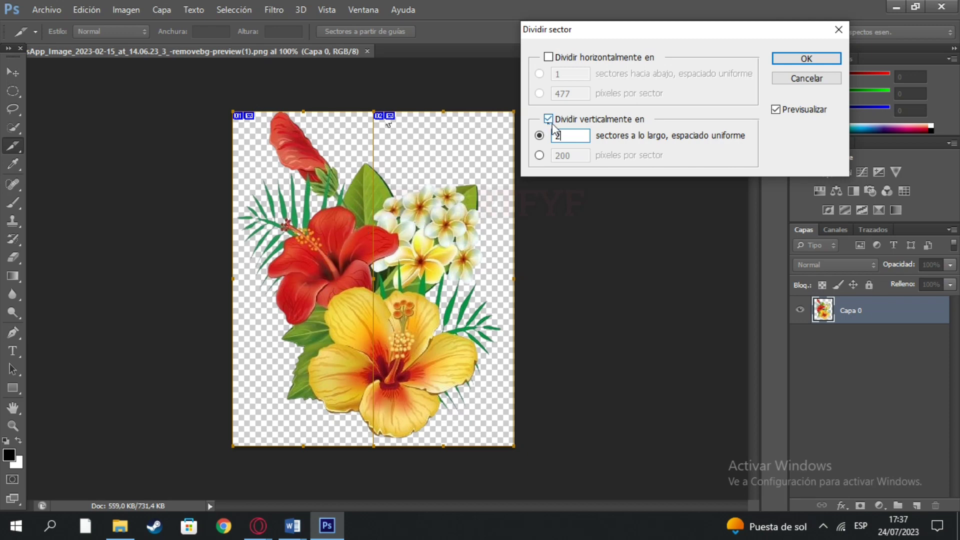
{"action": "left_click", "coordinate": [548, 57]}
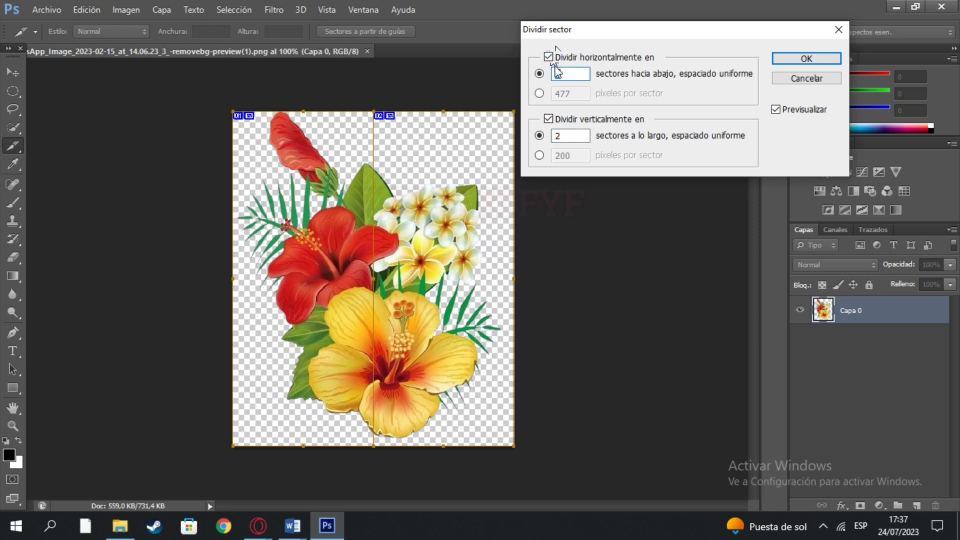
{"action": "left_click", "coordinate": [562, 132]}
{"action": "type", "text": "1"}
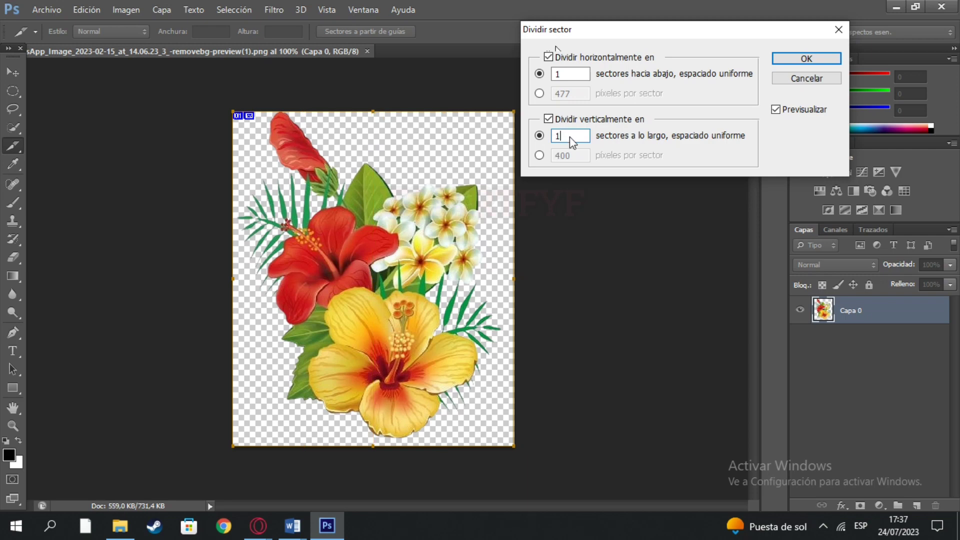
{"action": "left_click", "coordinate": [563, 75]}
{"action": "type", "text": "2"}
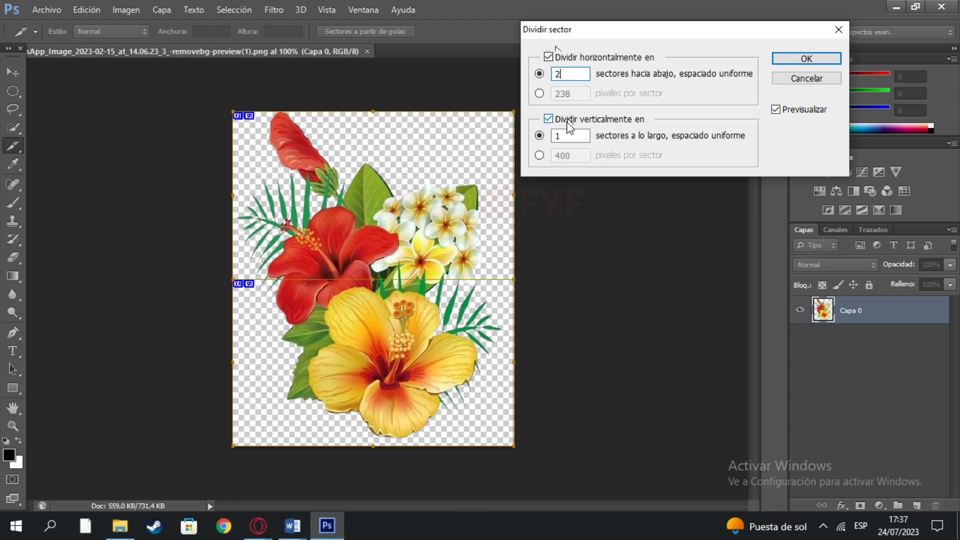
{"action": "left_click", "coordinate": [565, 136]}
{"action": "type", "text": "2"}
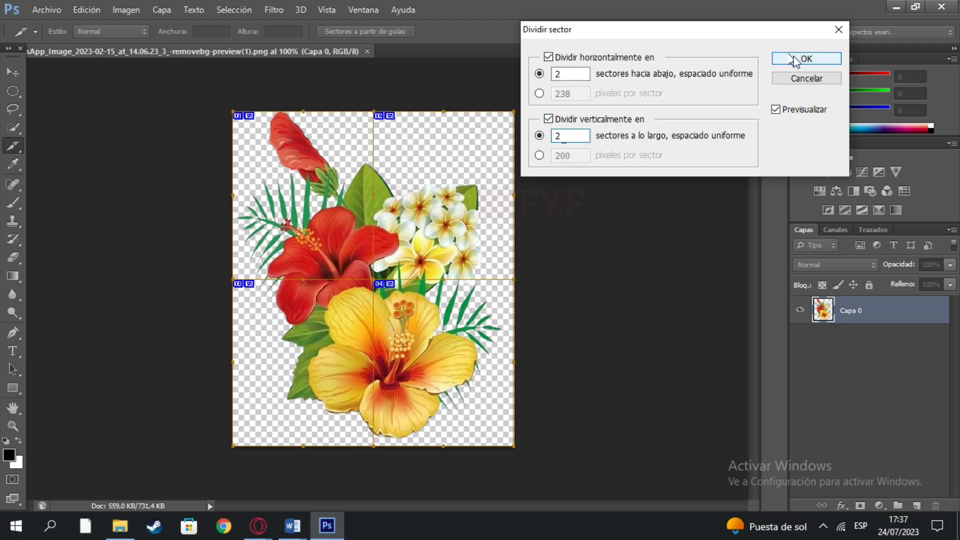
- Apply the 2×2 slice division and scroll to review the four slices
{"action": "left_click", "coordinate": [811, 58]}
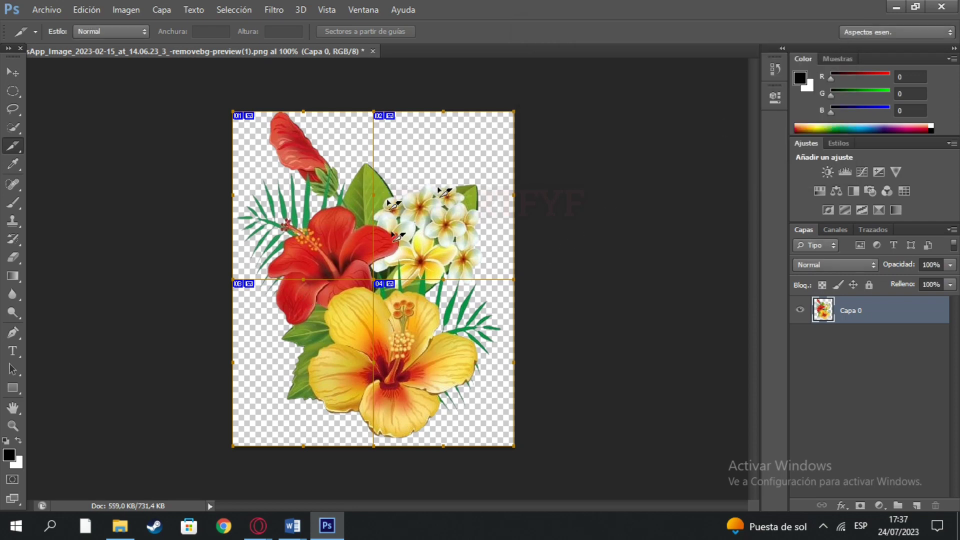
{"action": "scroll", "coordinate": [443, 191], "scroll_direction": "up", "scroll_amount": 1}
{"action": "scroll", "coordinate": [443, 187], "scroll_direction": "up", "scroll_amount": 1}
{"action": "scroll", "coordinate": [442, 183], "scroll_direction": "up", "scroll_amount": 2}
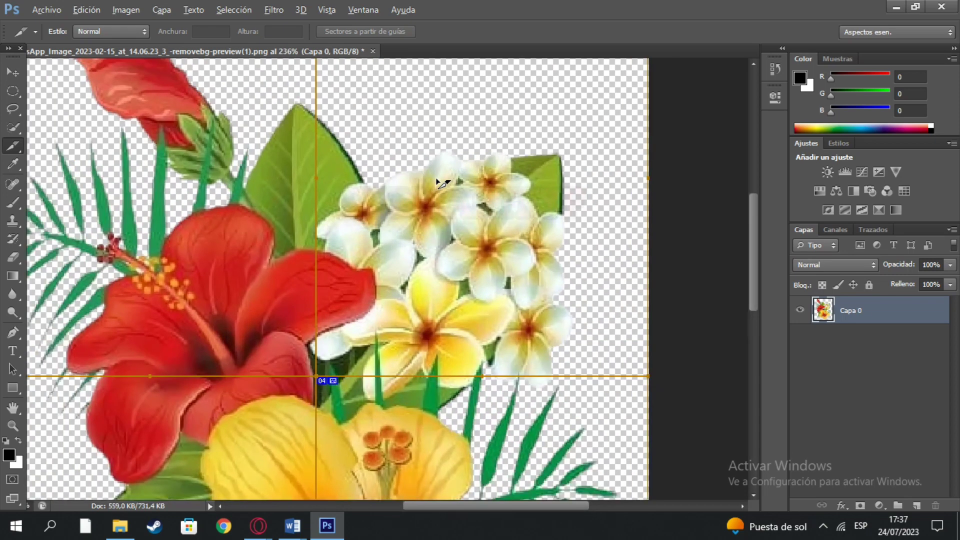
{"action": "scroll", "coordinate": [443, 182], "scroll_direction": "down", "scroll_amount": 2}
{"action": "scroll", "coordinate": [442, 183], "scroll_direction": "down", "scroll_amount": 2}
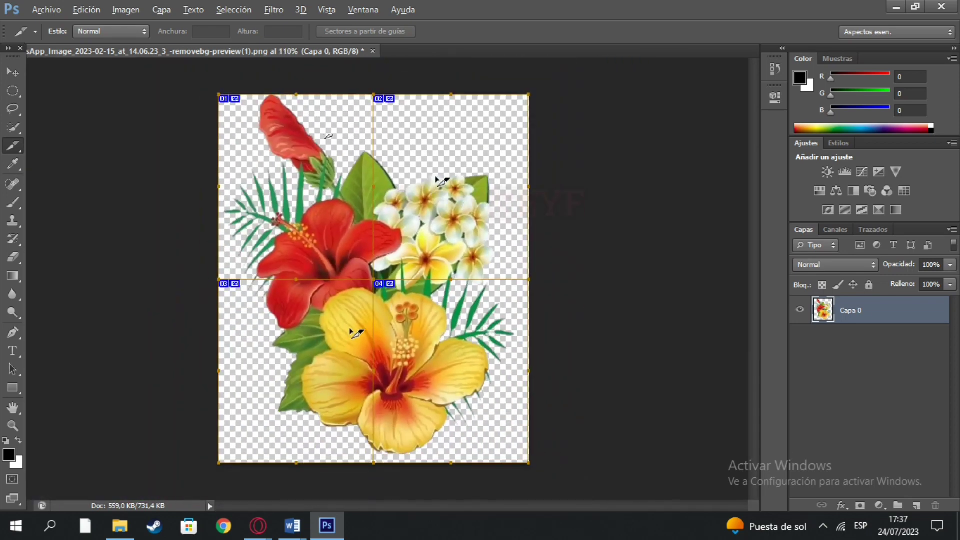
{"action": "scroll", "coordinate": [356, 333], "scroll_direction": "up", "scroll_amount": 1}
{"action": "scroll", "coordinate": [357, 334], "scroll_direction": "down", "scroll_amount": 1}
{"action": "scroll", "coordinate": [438, 325], "scroll_direction": "down", "scroll_amount": 1}
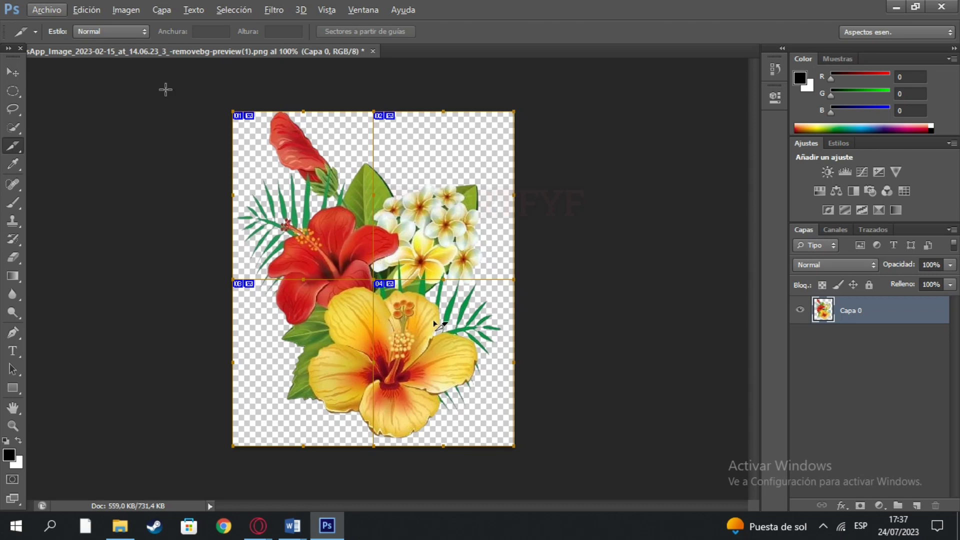
{"action": "left_click", "coordinate": [35, 13]}
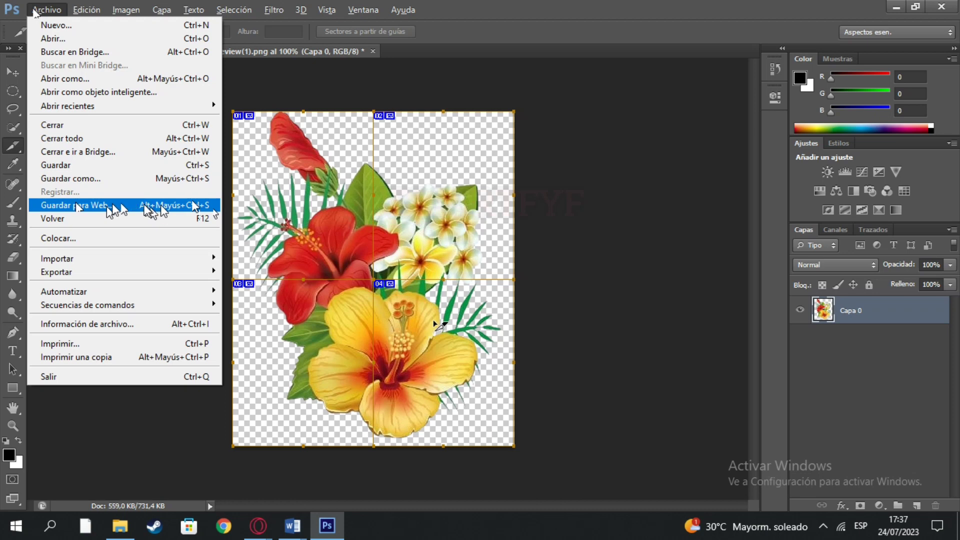
- Save all four slices for web as PNG images named FLOR on the Escritorio
{"action": "left_click", "coordinate": [140, 206]}
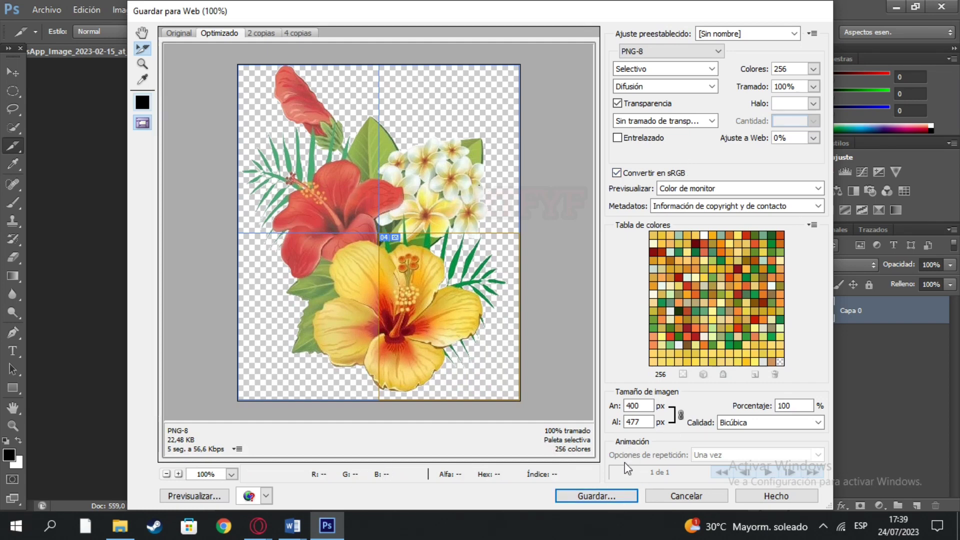
{"action": "left_click", "coordinate": [606, 497]}
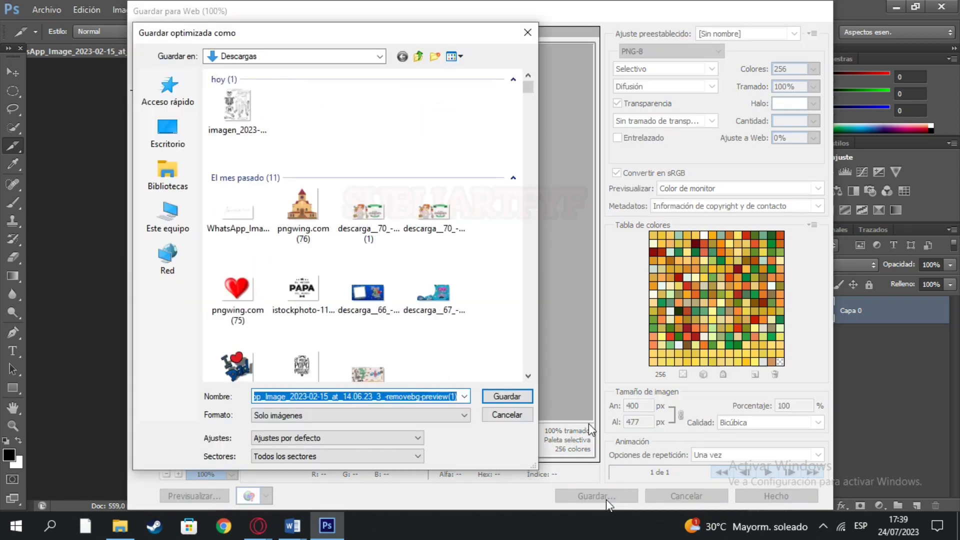
{"action": "left_click", "coordinate": [166, 131]}
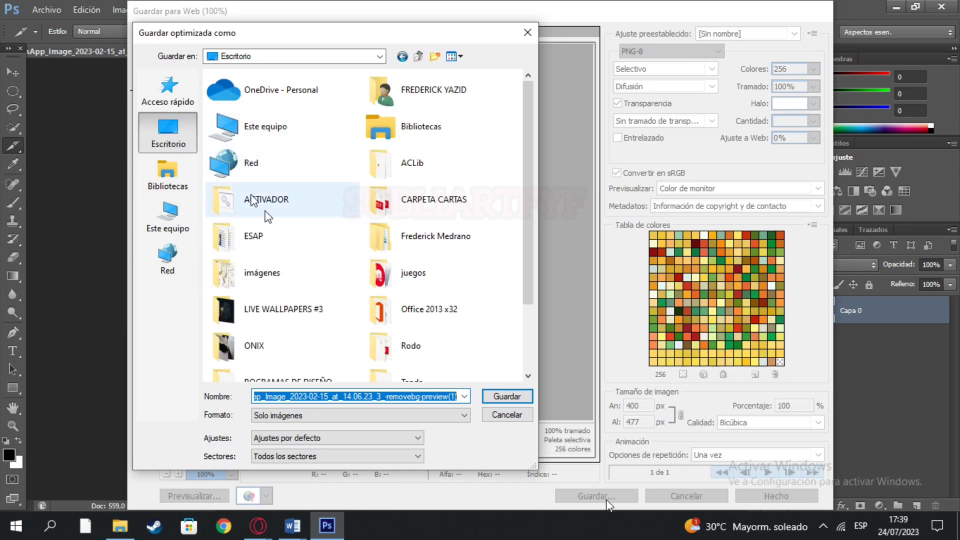
{"action": "scroll", "coordinate": [277, 247], "scroll_direction": "down", "scroll_amount": 3}
{"action": "scroll", "coordinate": [277, 247], "scroll_direction": "up", "scroll_amount": 3}
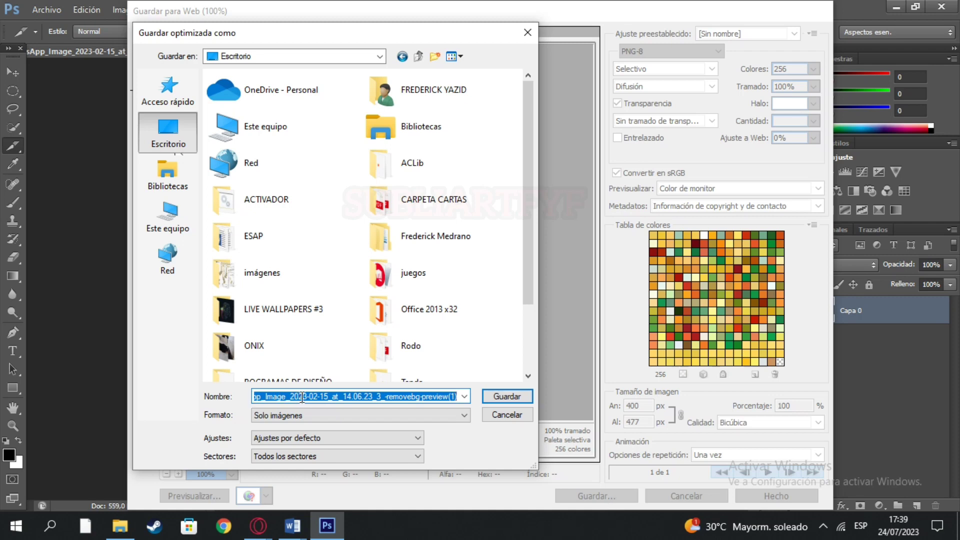
{"action": "type", "text": "FLOR"}
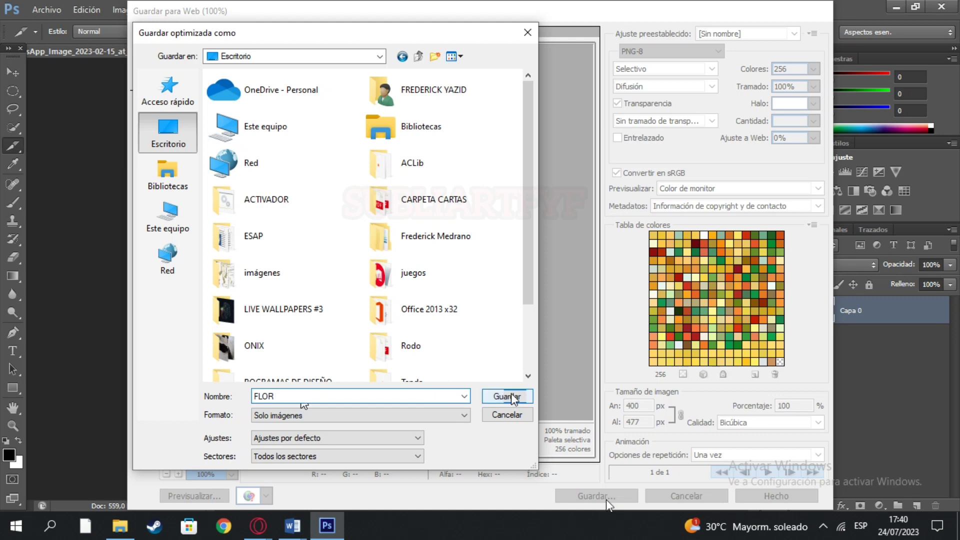
{"action": "left_click", "coordinate": [511, 396]}
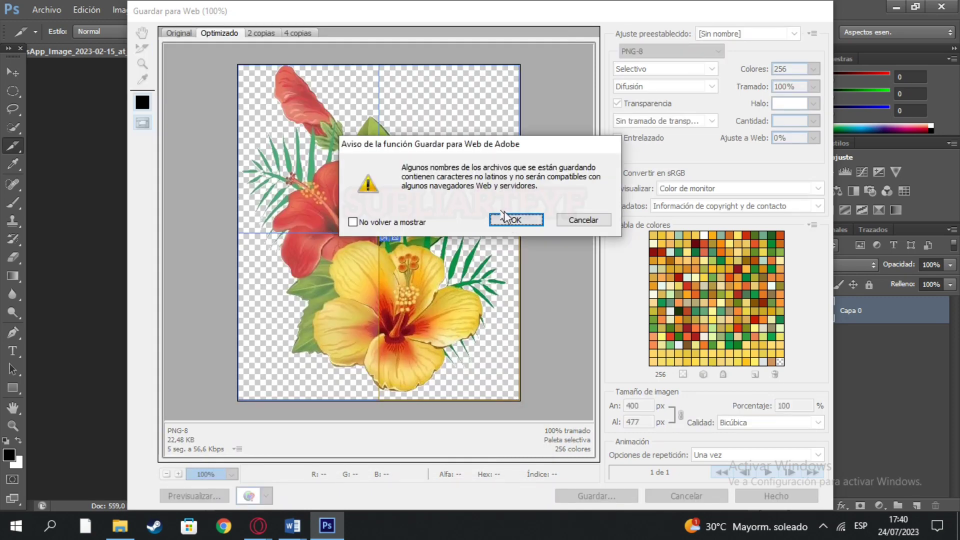
{"action": "left_click", "coordinate": [505, 218]}
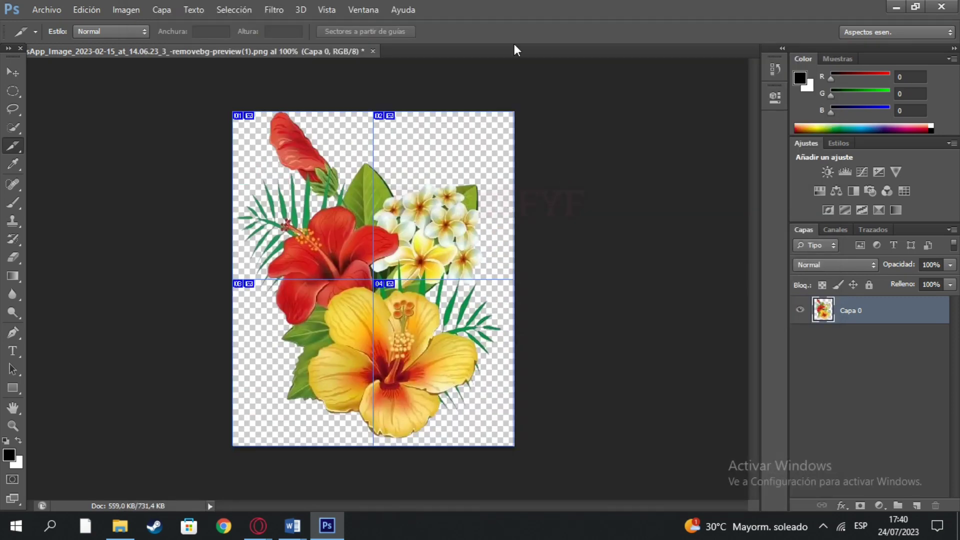
{"action": "left_click", "coordinate": [373, 51]}
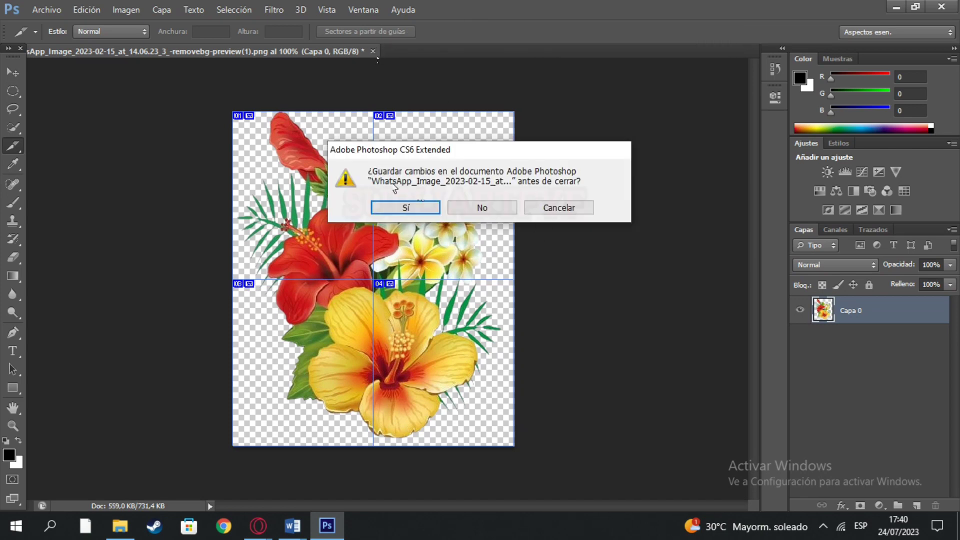
{"action": "left_click", "coordinate": [484, 210]}
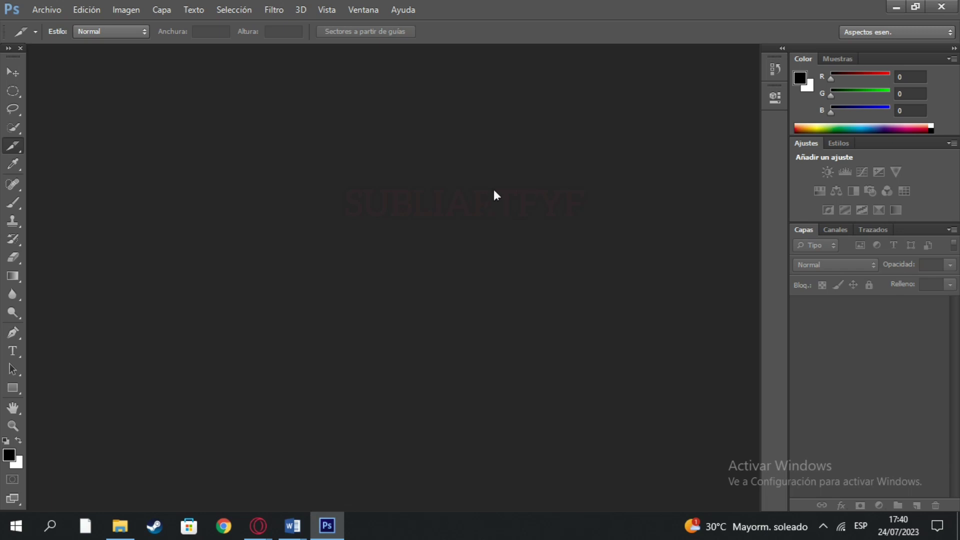
{"action": "left_click", "coordinate": [36, 8]}
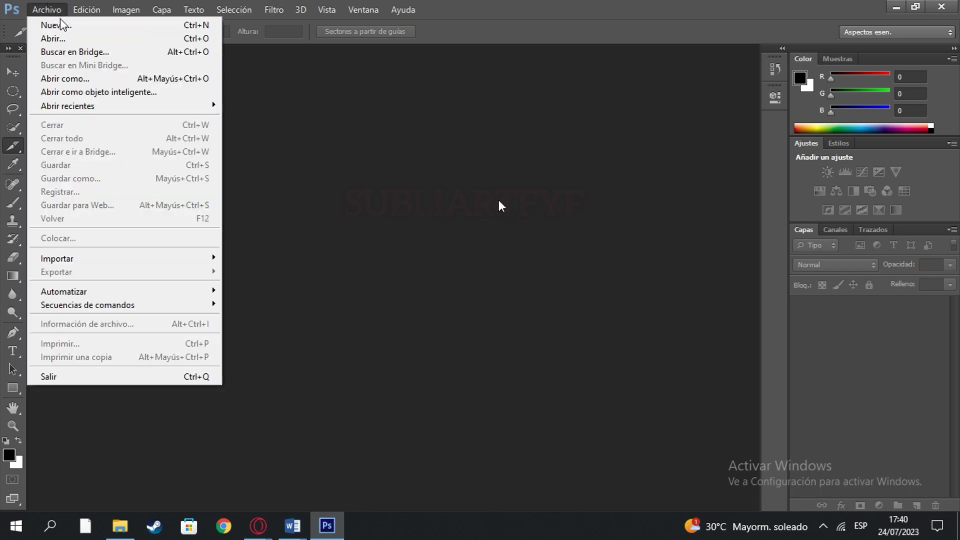
{"action": "left_click", "coordinate": [55, 38]}
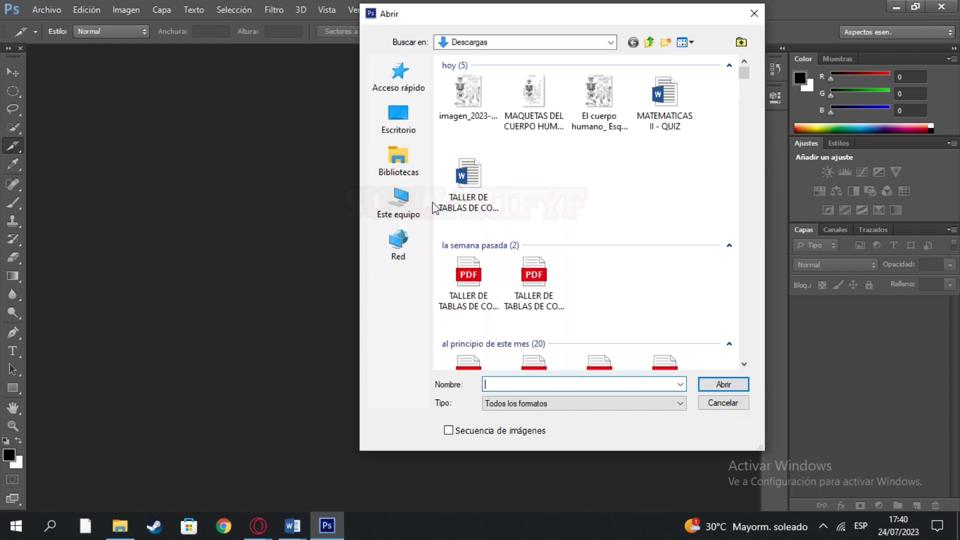
{"action": "left_click", "coordinate": [406, 120]}
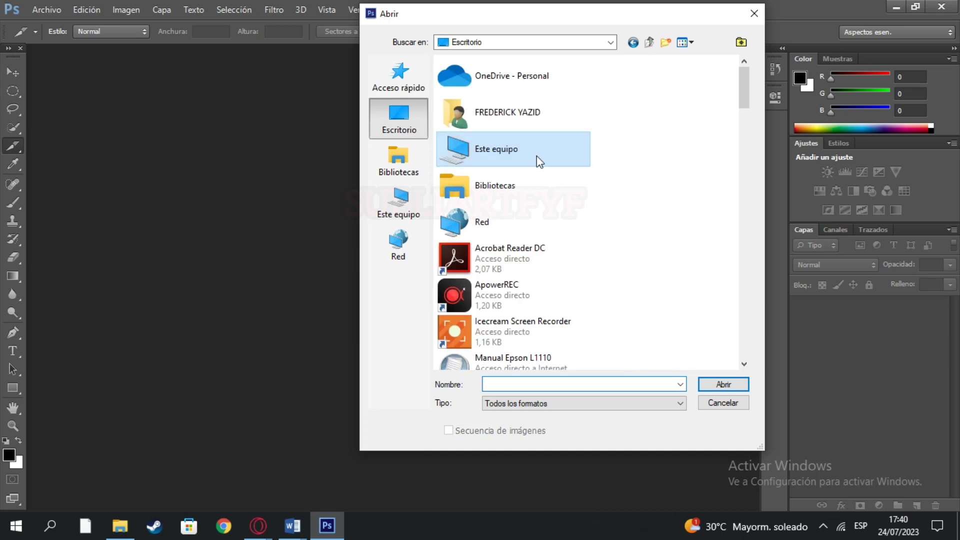
{"action": "scroll", "coordinate": [578, 202], "scroll_direction": "down", "scroll_amount": 2}
{"action": "scroll", "coordinate": [578, 205], "scroll_direction": "down", "scroll_amount": 1}
{"action": "scroll", "coordinate": [579, 207], "scroll_direction": "down", "scroll_amount": 1}
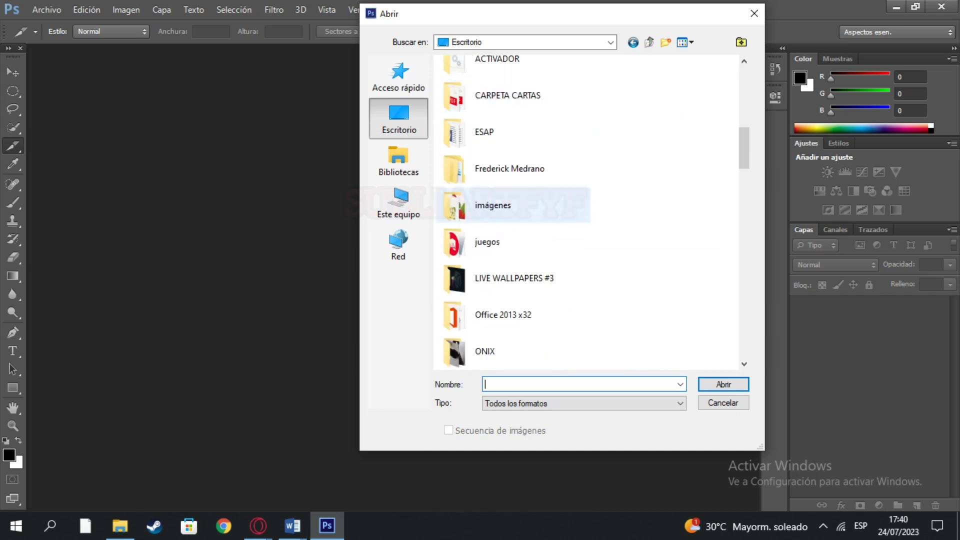
{"action": "double_click", "coordinate": [505, 204]}
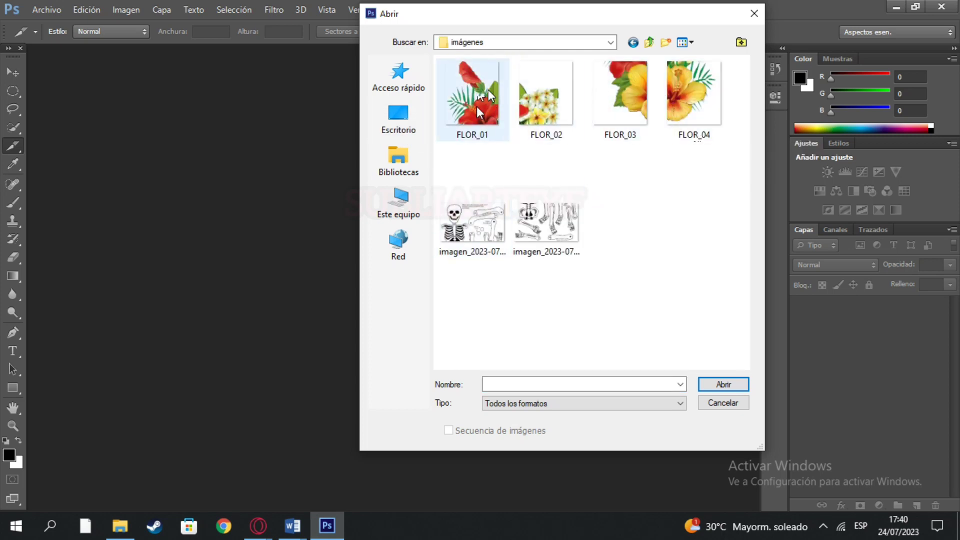
{"action": "left_click_drag", "start_coordinate": [645, 16], "coordinate": [643, 30]}
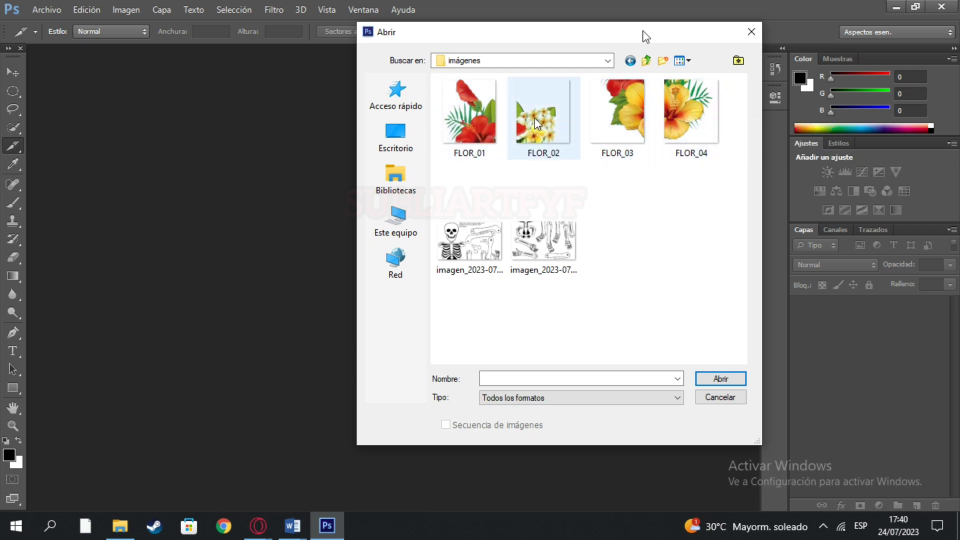
{"action": "double_click", "coordinate": [466, 111]}
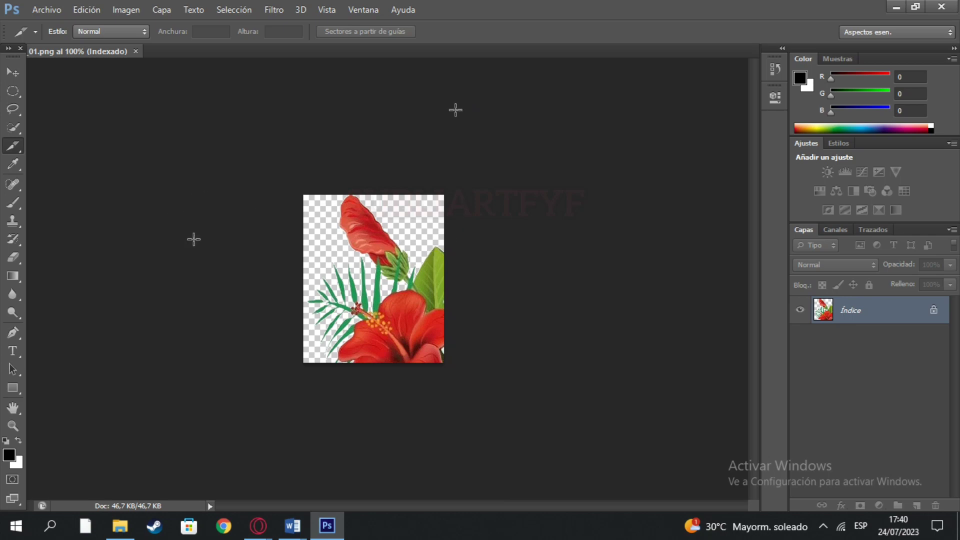
{"action": "scroll", "coordinate": [383, 207], "scroll_direction": "up", "scroll_amount": 2}
{"action": "scroll", "coordinate": [383, 207], "scroll_direction": "up", "scroll_amount": 1}
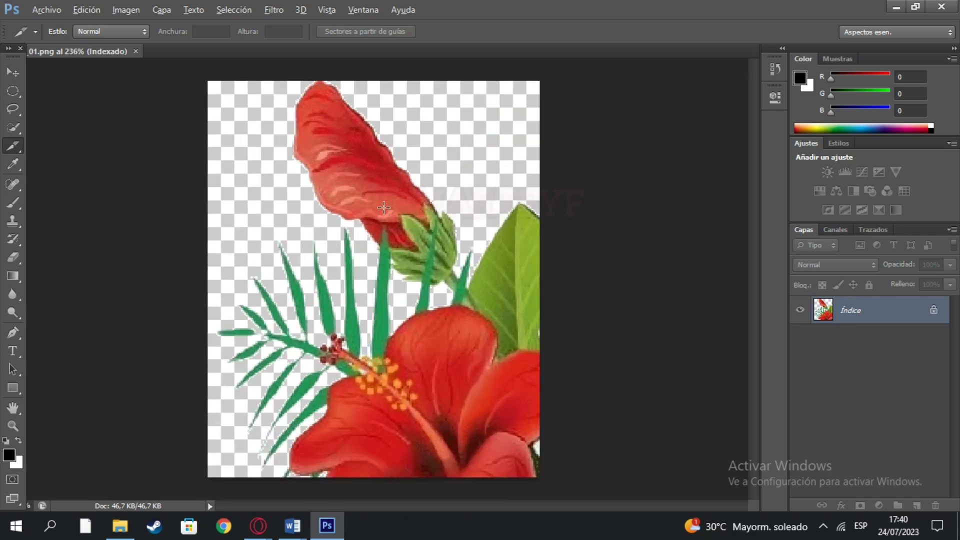
{"action": "scroll", "coordinate": [383, 207], "scroll_direction": "down", "scroll_amount": 2}
{"action": "scroll", "coordinate": [383, 207], "scroll_direction": "up", "scroll_amount": 3}
{"action": "scroll", "coordinate": [383, 208], "scroll_direction": "up", "scroll_amount": 1}
{"action": "scroll", "coordinate": [383, 207], "scroll_direction": "down", "scroll_amount": 2}
{"action": "scroll", "coordinate": [383, 207], "scroll_direction": "down", "scroll_amount": 2}
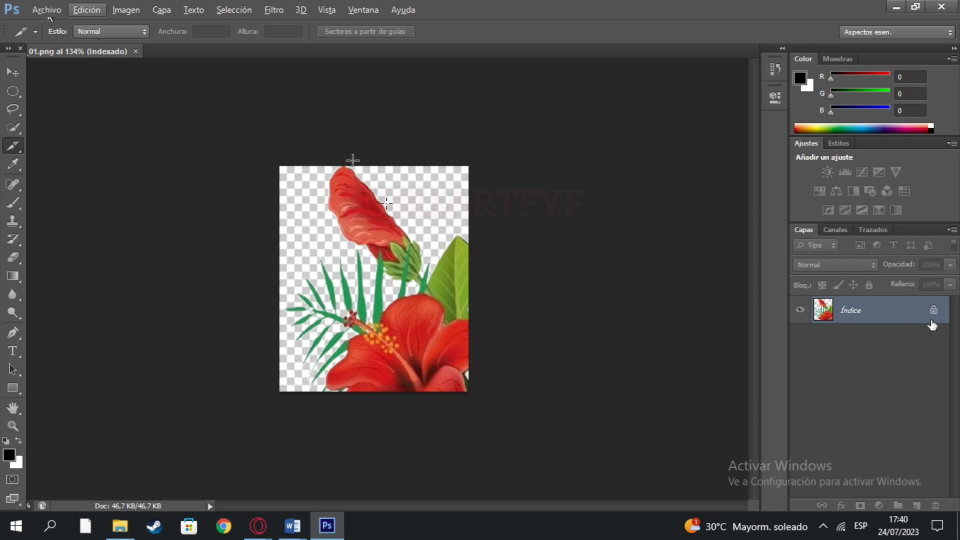
- Close FLOR_01 and start a new document with width and height in centimetres
{"action": "left_click", "coordinate": [135, 51]}
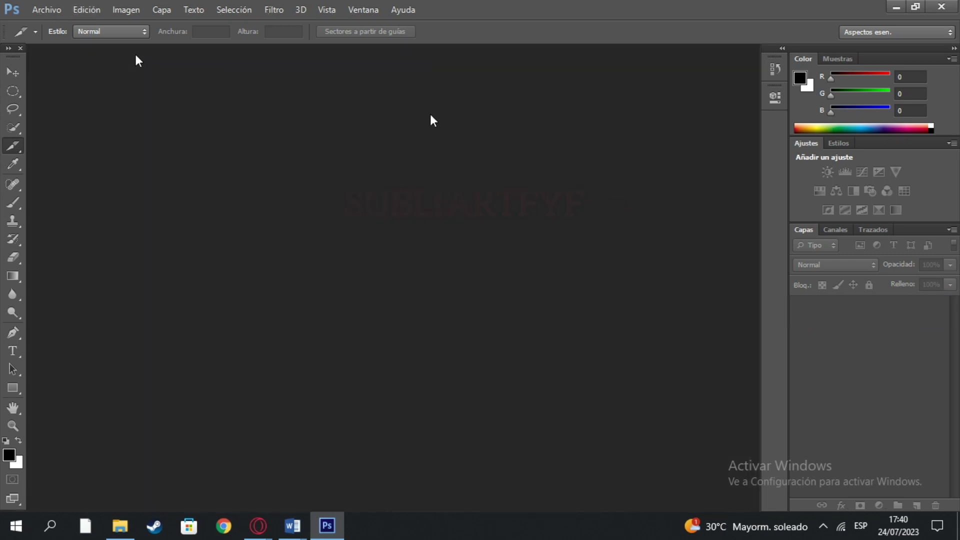
{"action": "left_click", "coordinate": [42, 7]}
{"action": "left_click", "coordinate": [55, 25]}
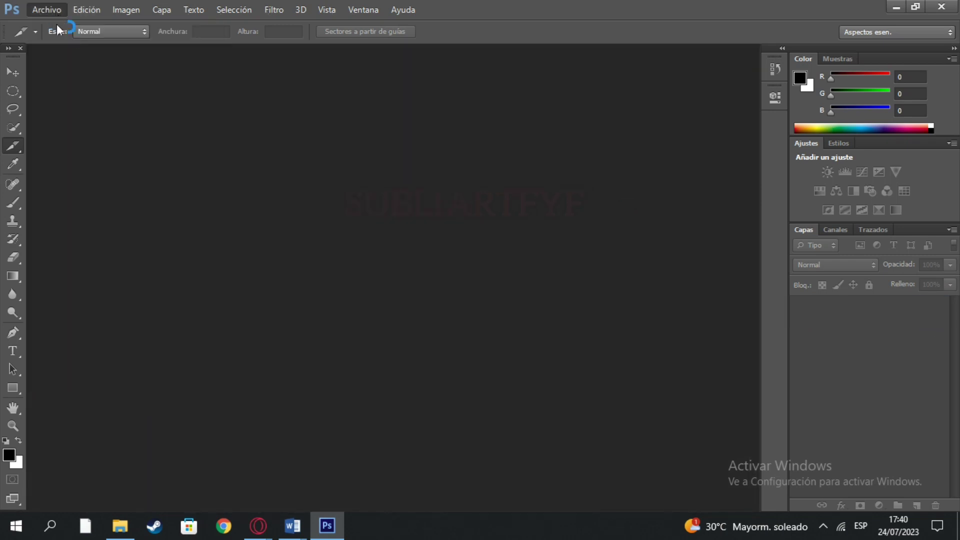
{"action": "left_click", "coordinate": [481, 183]}
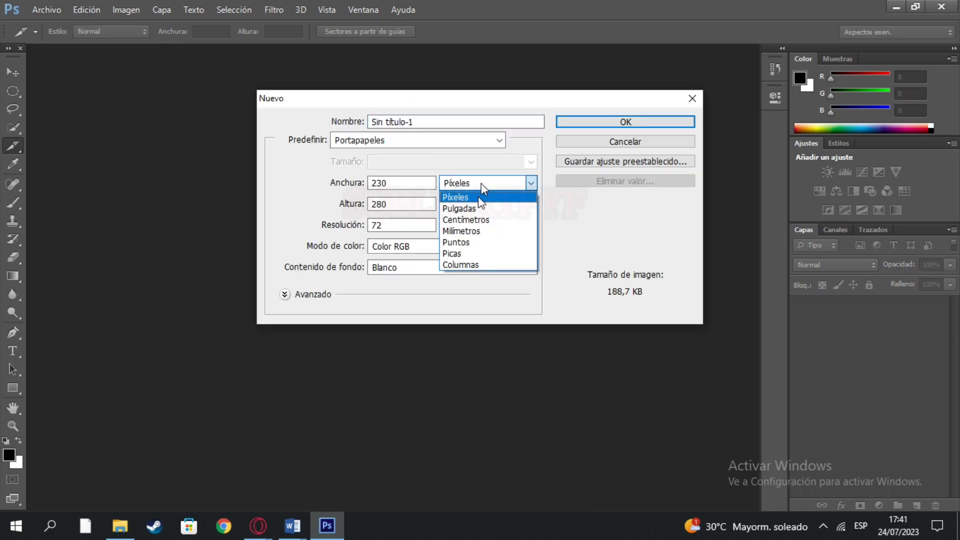
{"action": "left_click", "coordinate": [477, 222]}
{"action": "left_click", "coordinate": [477, 204]}
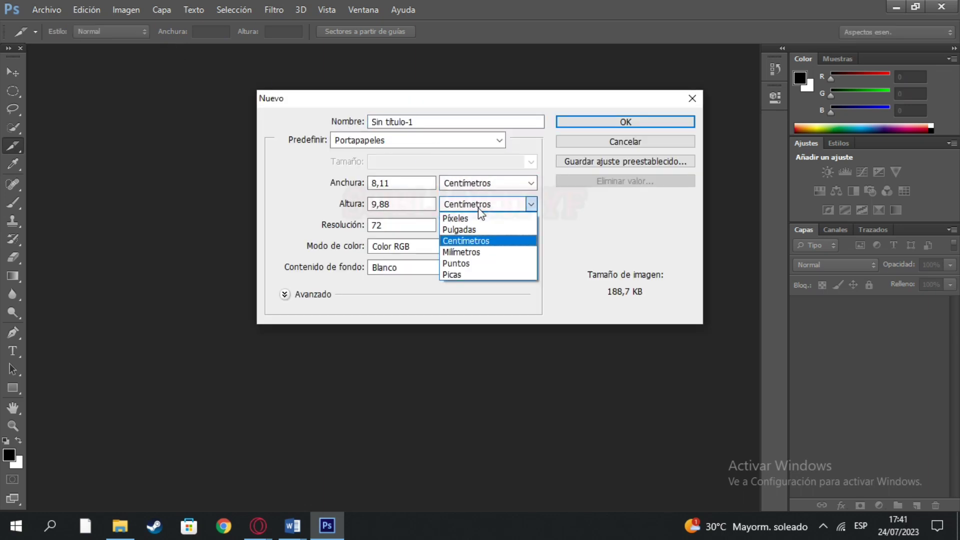
{"action": "left_click", "coordinate": [478, 240]}
- Set the new document to 21 × 29 cm at 8 bits and create it
{"action": "left_click", "coordinate": [405, 184]}
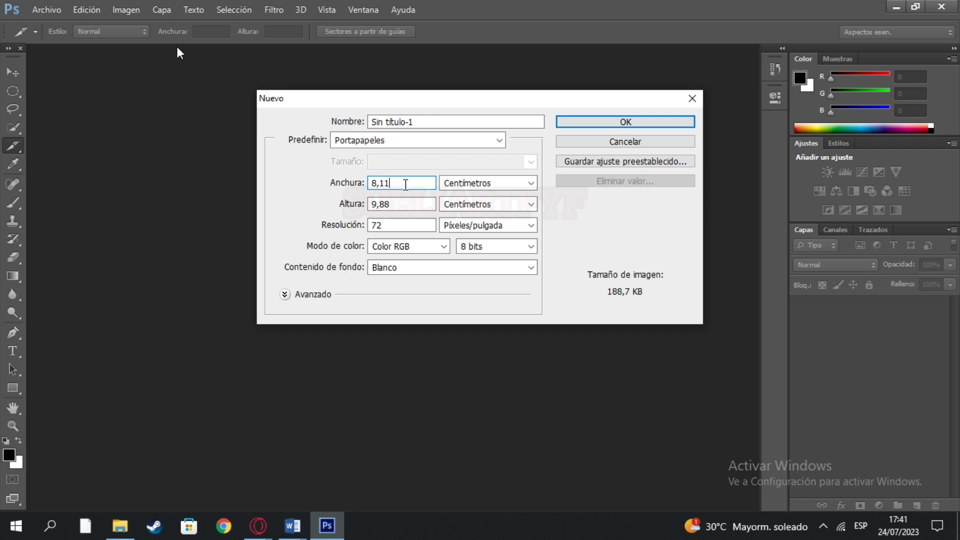
{"action": "key", "text": "BackSpace"}
{"action": "key", "text": "BackSpace"}
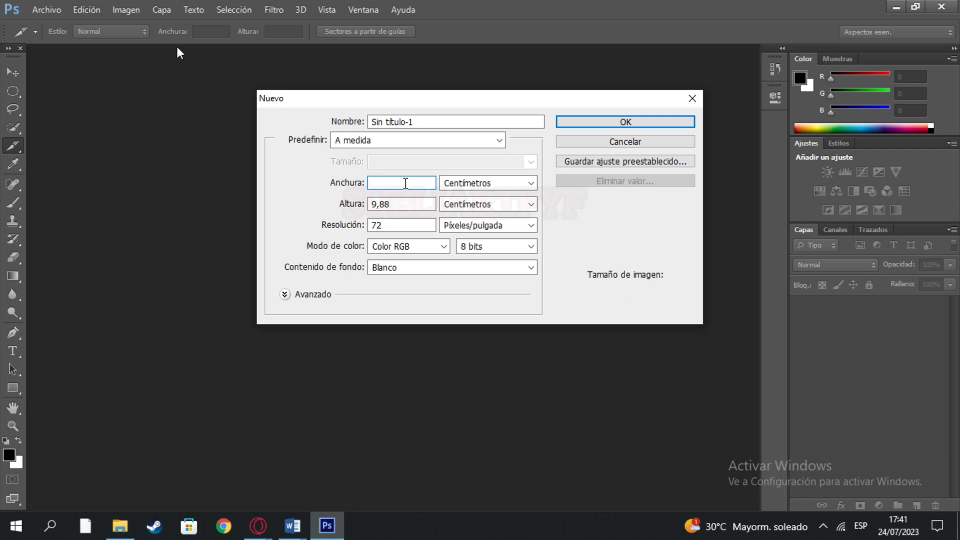
{"action": "type", "text": "21"}
{"action": "left_click", "coordinate": [401, 204]}
{"action": "key", "text": "BackSpace"}
{"action": "key", "text": "BackSpace"}
{"action": "key", "text": "BackSpace"}
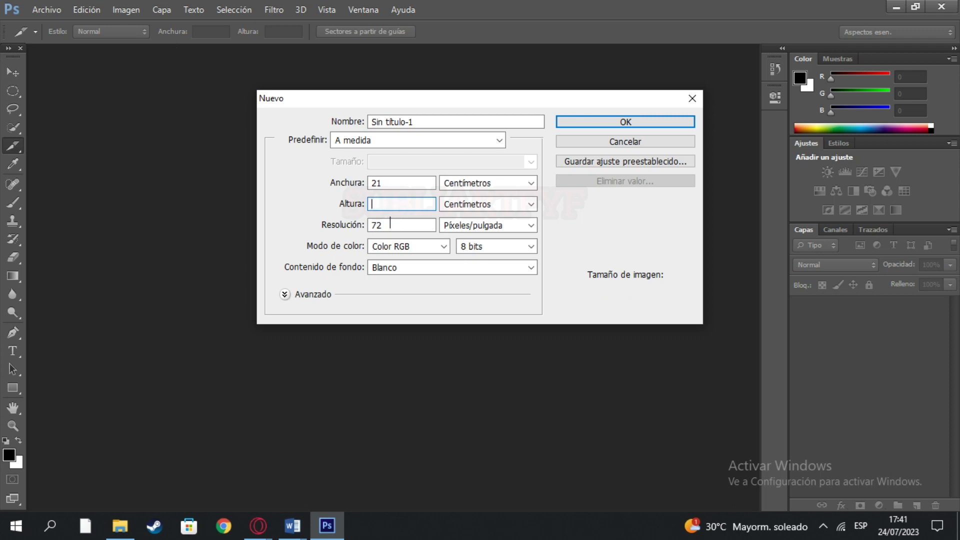
{"action": "type", "text": "29"}
{"action": "left_click", "coordinate": [404, 224]}
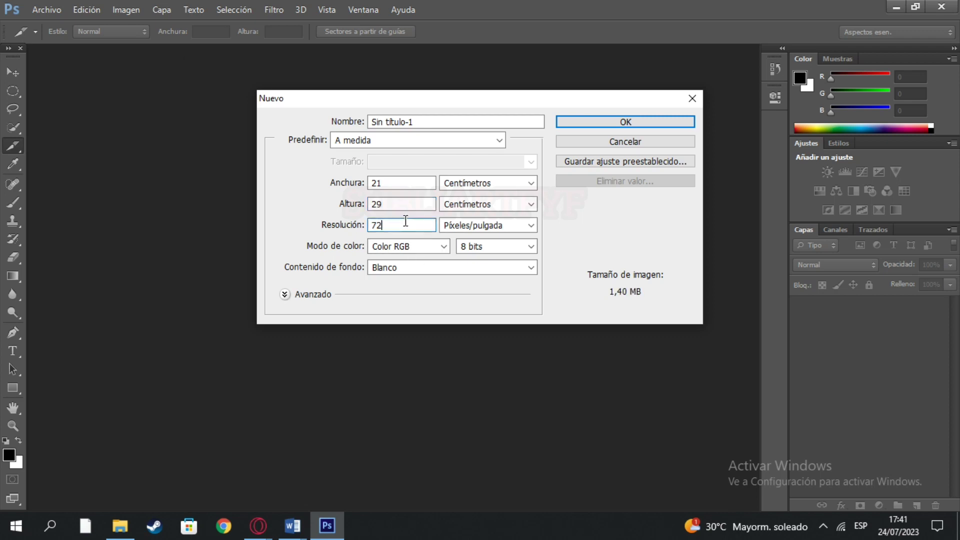
{"action": "left_click", "coordinate": [481, 252]}
{"action": "left_click", "coordinate": [420, 253]}
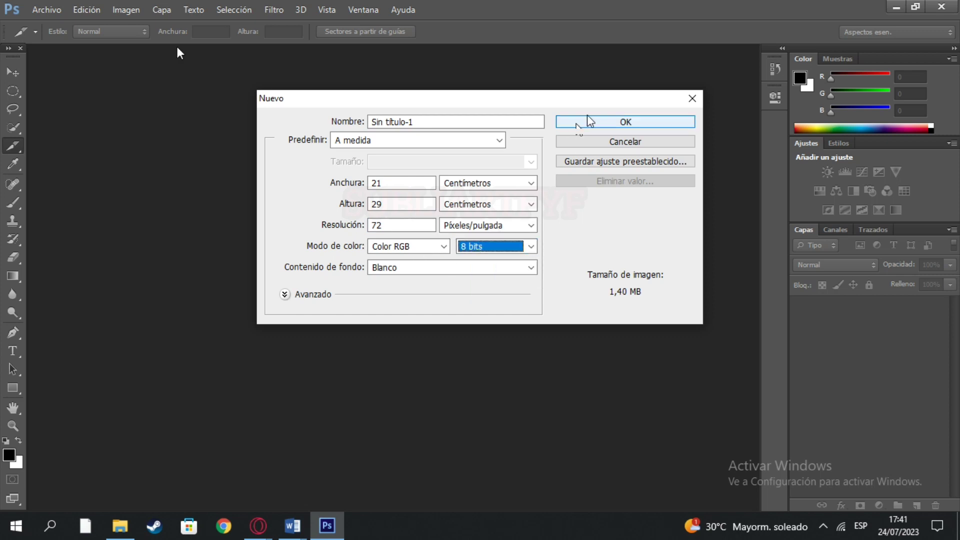
{"action": "left_click", "coordinate": [601, 118]}
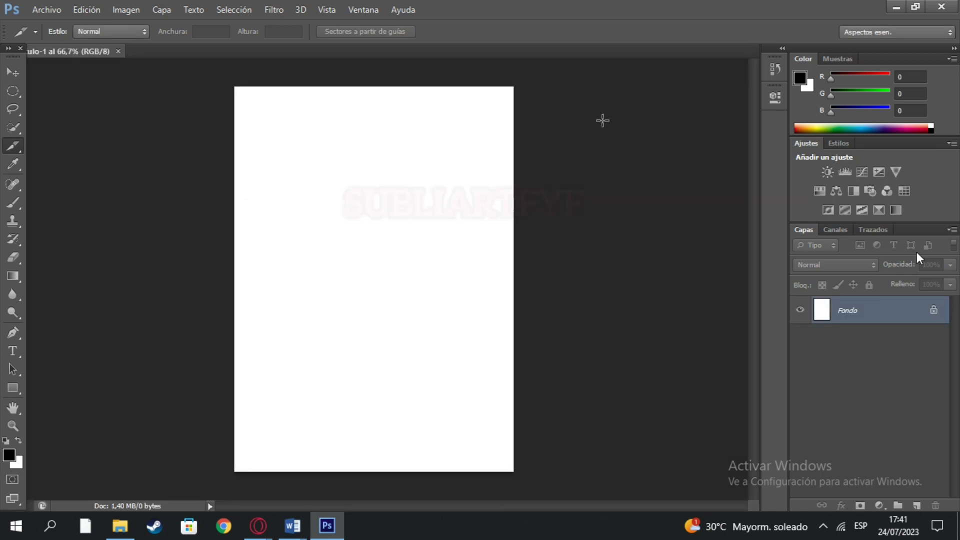
- Convert the Fondo background to Capa 0 and place FLOR_01 into the page
{"action": "double_click", "coordinate": [929, 314]}
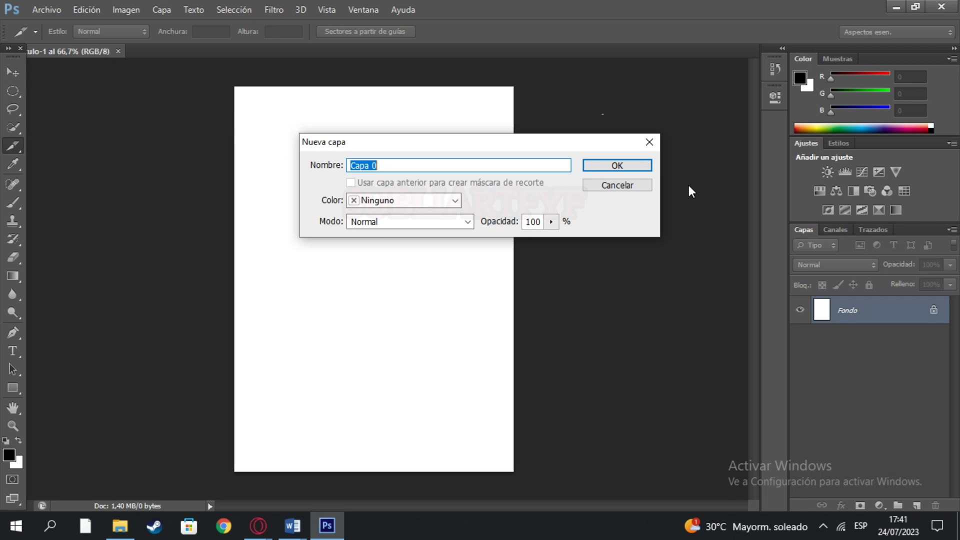
{"action": "left_click", "coordinate": [616, 165]}
{"action": "left_click", "coordinate": [47, 9]}
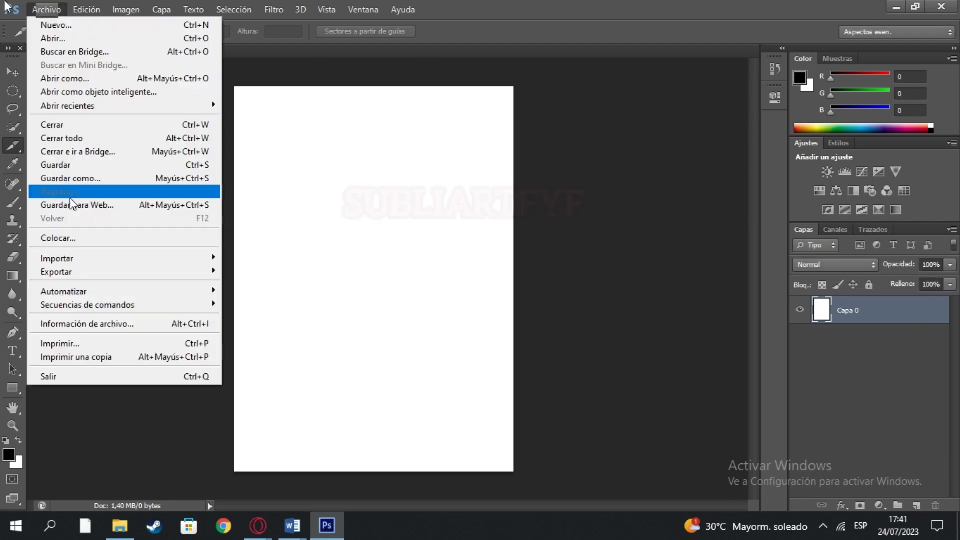
{"action": "left_click", "coordinate": [70, 238]}
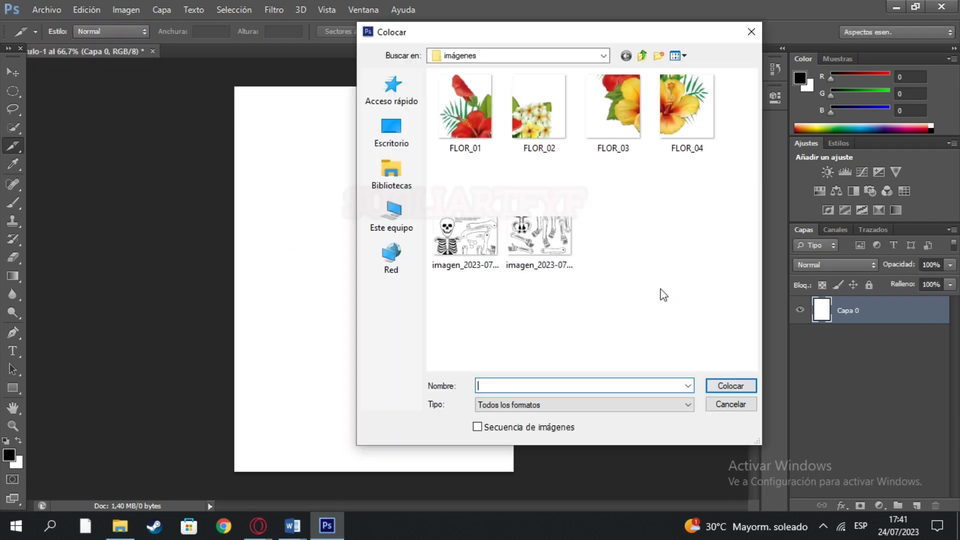
{"action": "double_click", "coordinate": [495, 140]}
- Stretch FLOR_01 from the top-left corner to fill the whole page and commit it
{"action": "left_click_drag", "start_coordinate": [376, 235], "coordinate": [286, 110]}
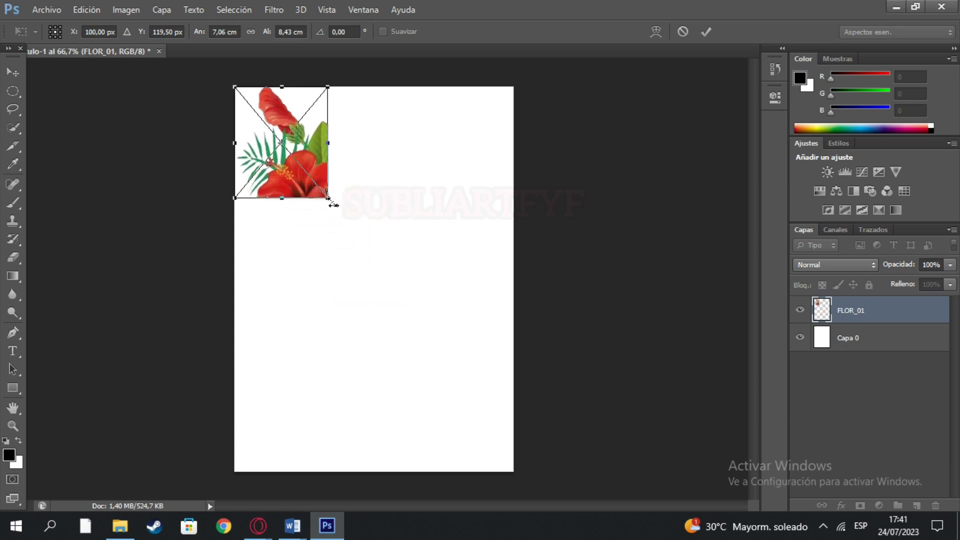
{"action": "mouse_move", "coordinate": [329, 200]}
{"action": "left_mouse_down"}
{"action": "mouse_move", "coordinate": [528, 475]}
{"action": "mouse_move", "coordinate": [513, 471]}
{"action": "left_mouse_up"}
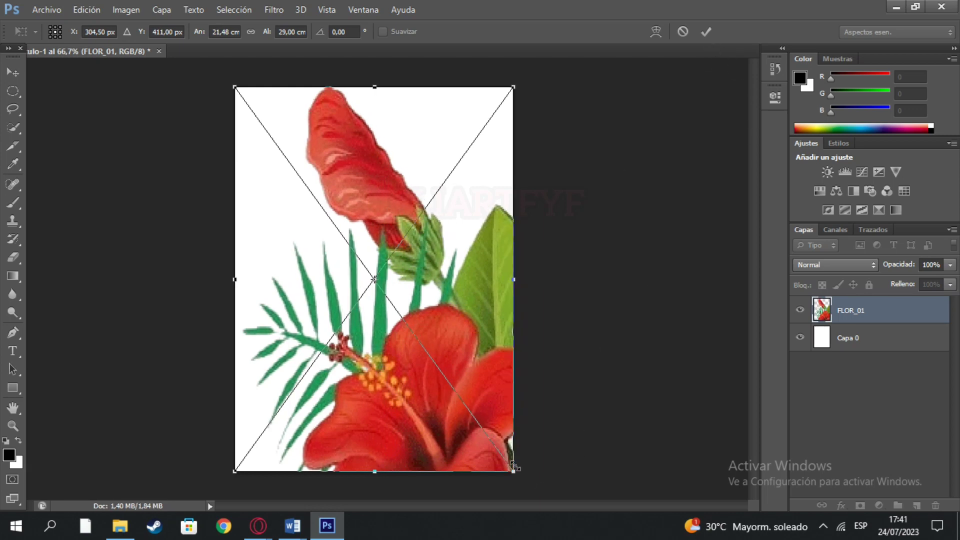
{"action": "left_click", "coordinate": [706, 32]}
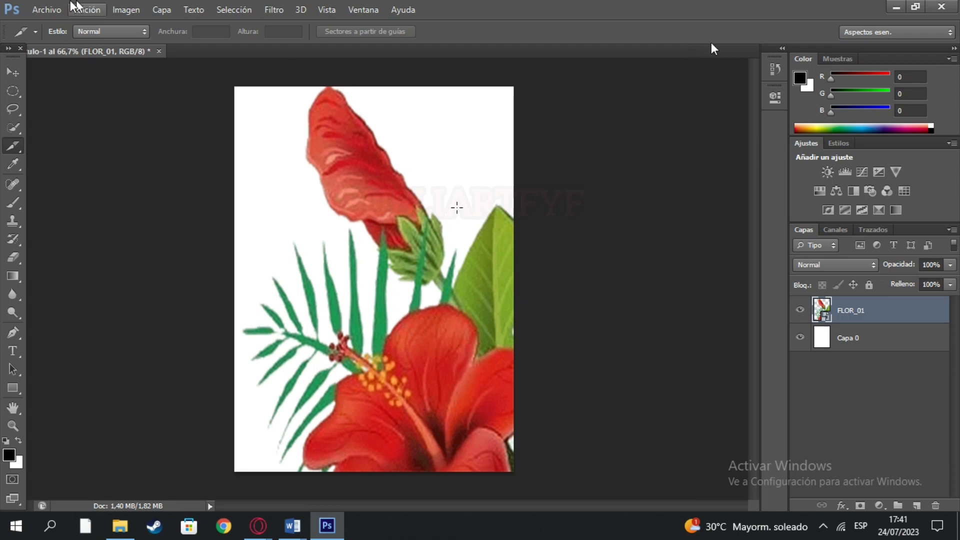
{"action": "left_click", "coordinate": [47, 9]}
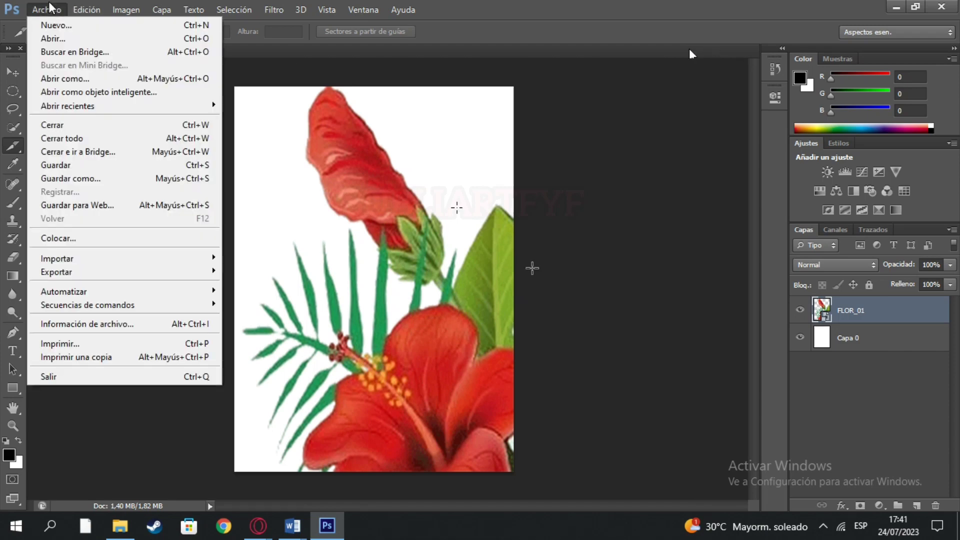
- Place FLOR_02 and stretch it from the top-left to fill the whole page
{"action": "left_click", "coordinate": [89, 239]}
{"action": "double_click", "coordinate": [531, 131]}
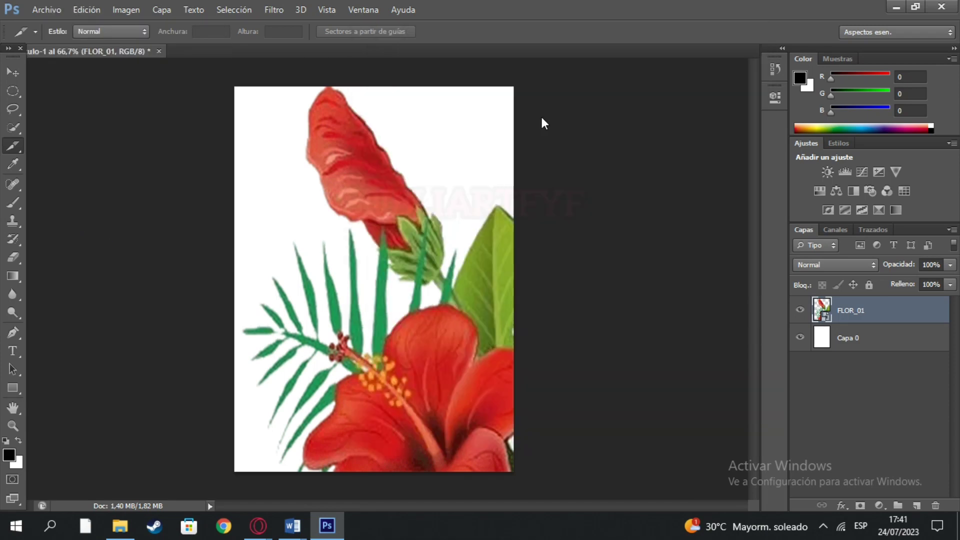
{"action": "mouse_move", "coordinate": [395, 240]}
{"action": "left_mouse_down"}
{"action": "mouse_move", "coordinate": [348, 145]}
{"action": "mouse_move", "coordinate": [300, 108]}
{"action": "left_mouse_up"}
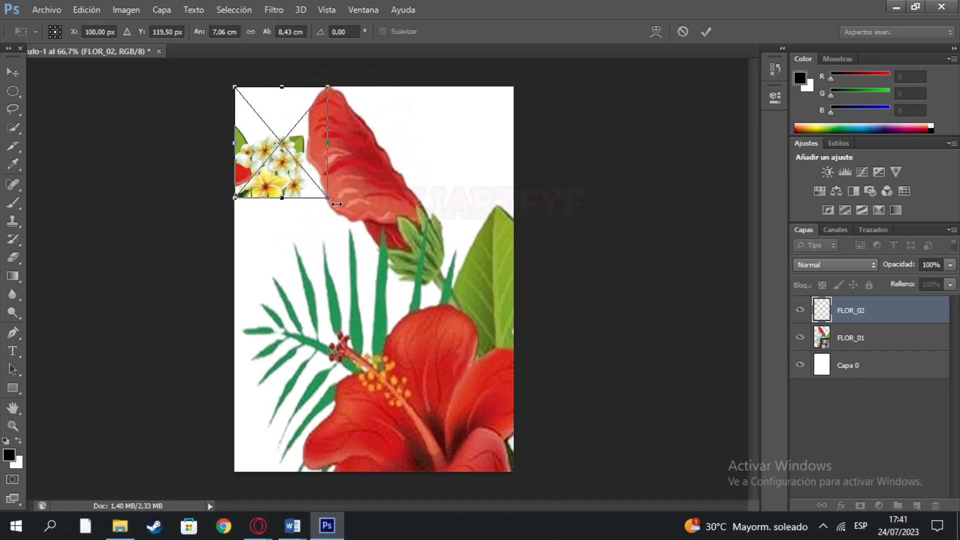
{"action": "left_click_drag", "start_coordinate": [336, 204], "coordinate": [516, 478]}
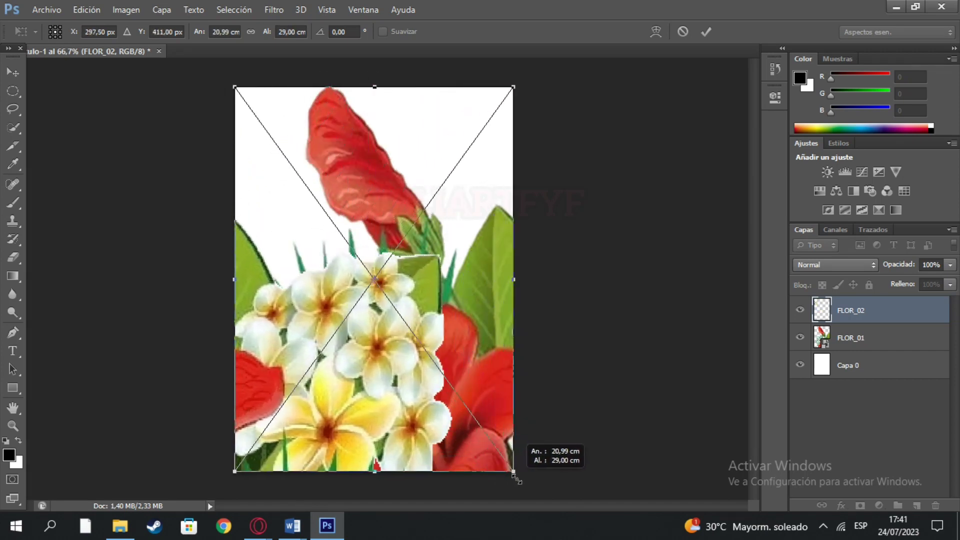
{"action": "left_click", "coordinate": [706, 32]}
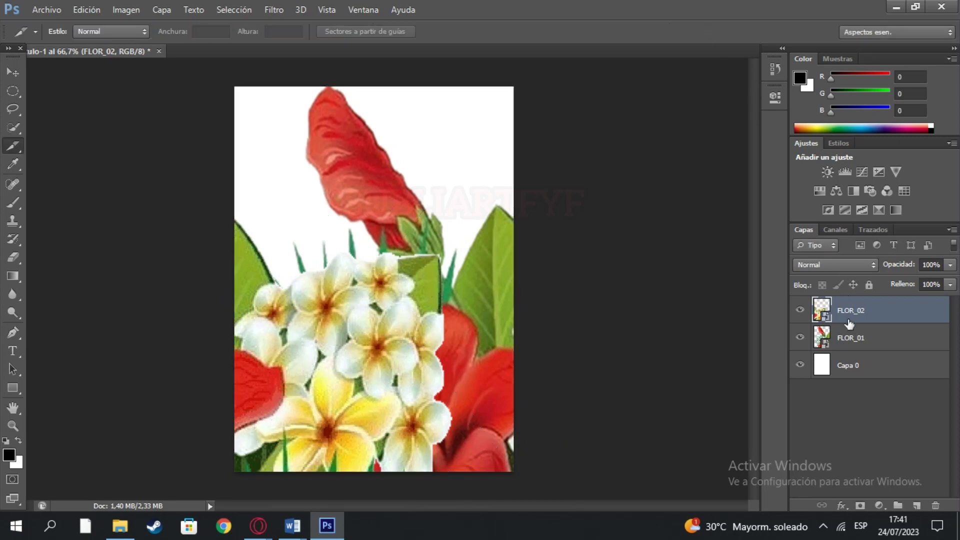
- Hide the FLOR_01 layer, leaving FLOR_02 visible
{"action": "left_click", "coordinate": [800, 311]}
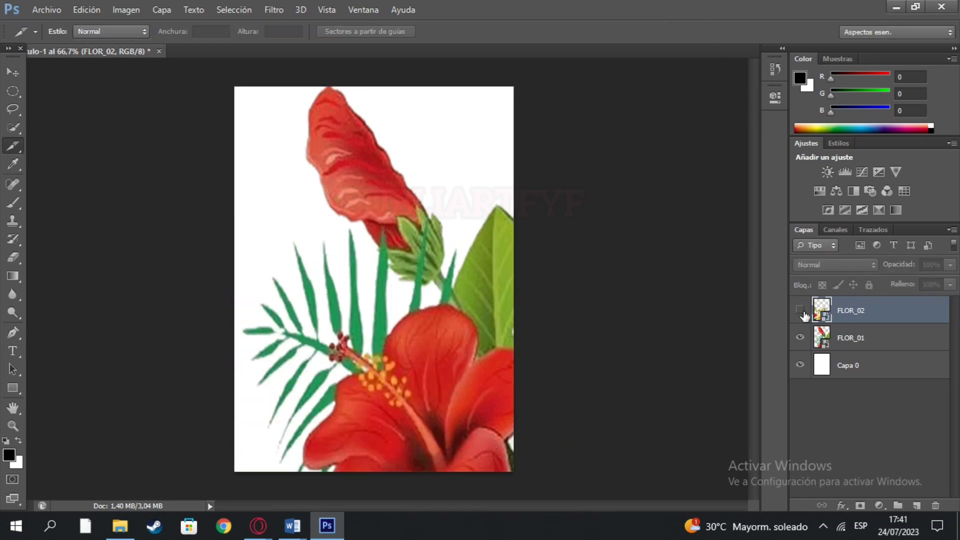
{"action": "left_click", "coordinate": [801, 337]}
{"action": "left_click", "coordinate": [800, 310]}
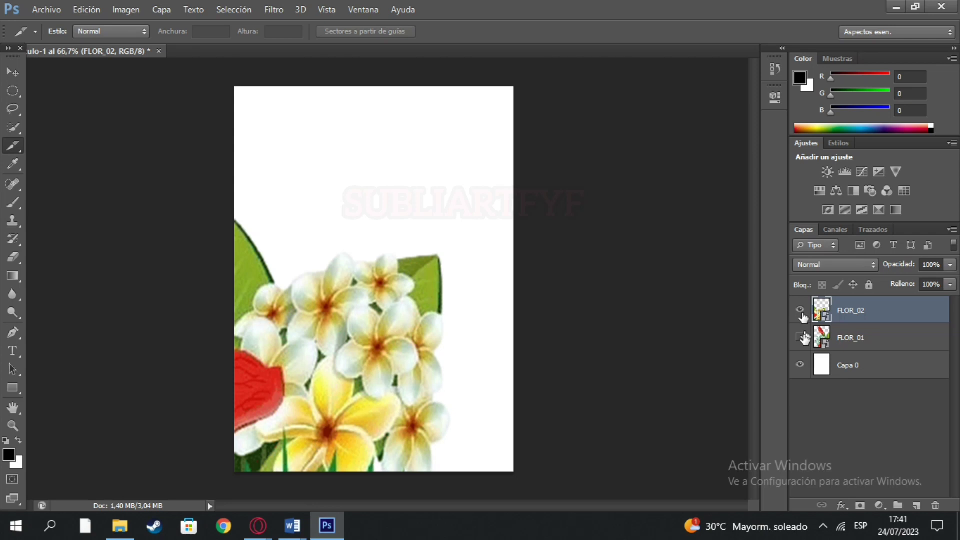
{"action": "left_click", "coordinate": [800, 337]}
{"action": "left_click", "coordinate": [800, 338]}
{"action": "left_click", "coordinate": [46, 9]}
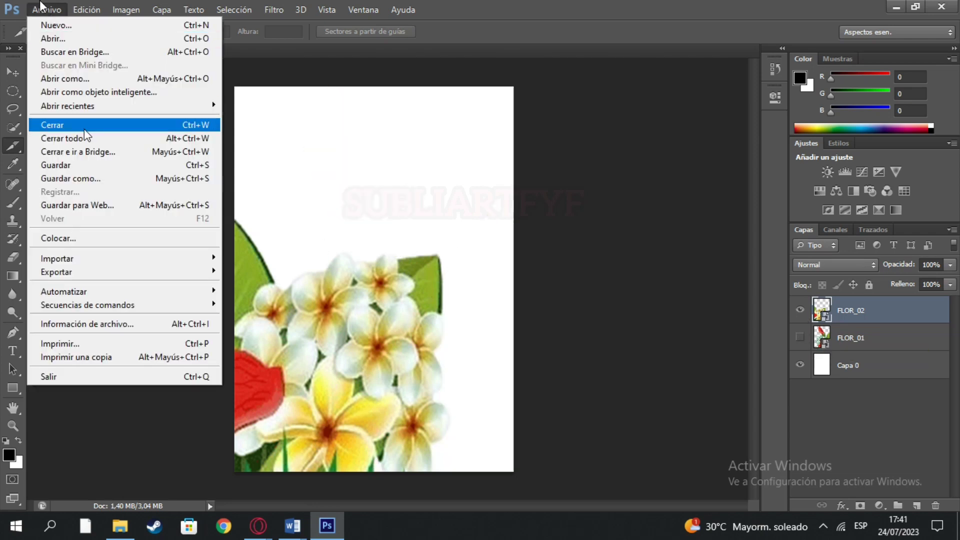
- Place FLOR_03 as a layer stretched to fill the whole 20,99 × 29 cm page
{"action": "left_click", "coordinate": [80, 239]}
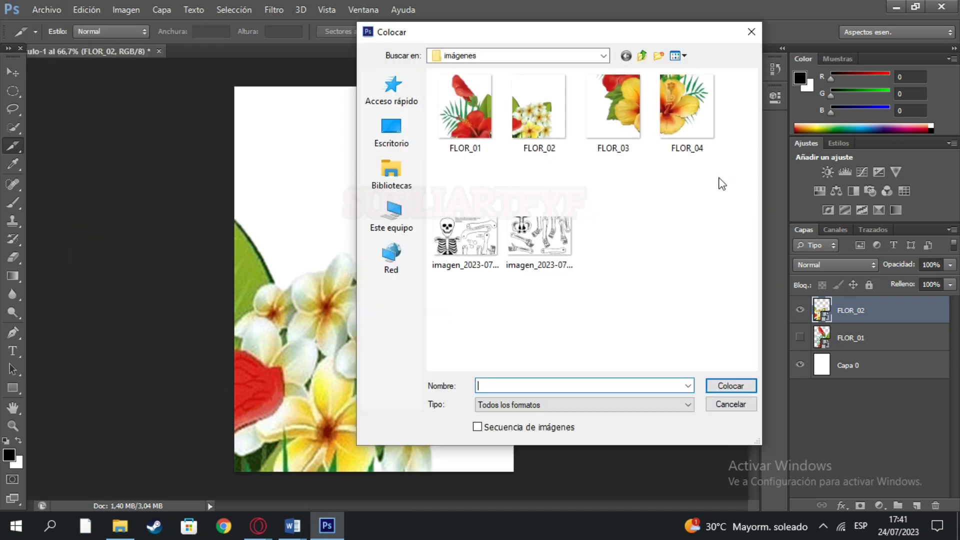
{"action": "double_click", "coordinate": [632, 116]}
{"action": "left_click_drag", "start_coordinate": [375, 248], "coordinate": [286, 112]}
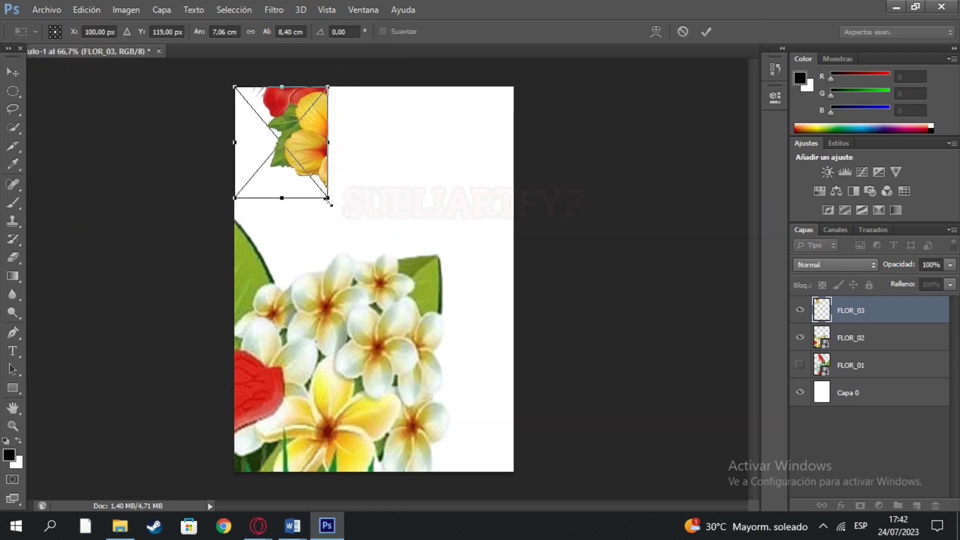
{"action": "left_click_drag", "start_coordinate": [328, 201], "coordinate": [517, 479]}
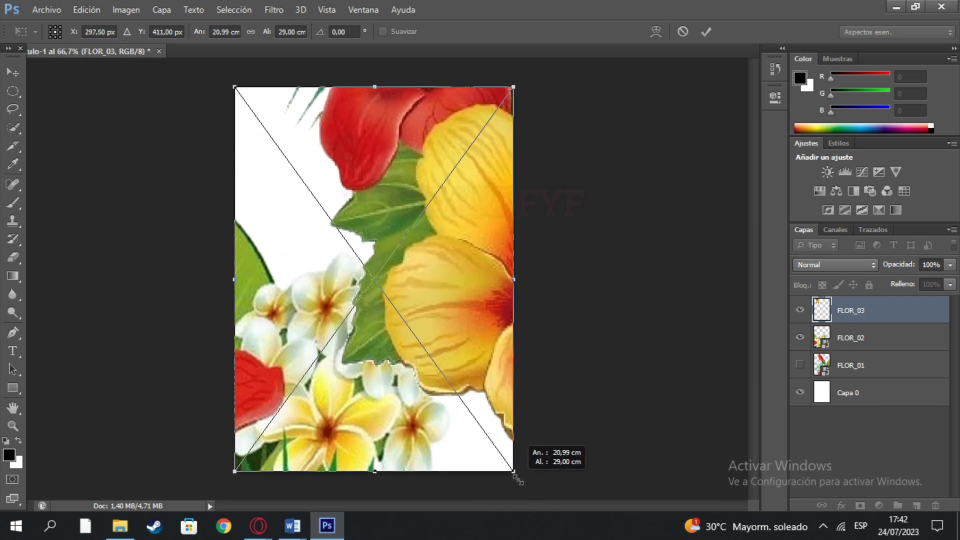
{"action": "left_click", "coordinate": [711, 32]}
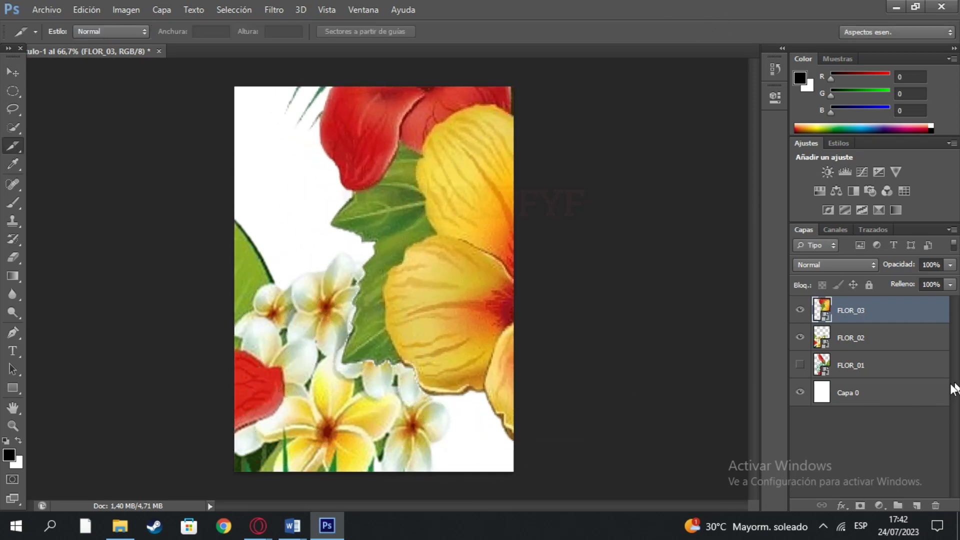
- Compare the flower layers by toggling visibility, leaving FLOR_01, FLOR_02 and FLOR_03 hidden
{"action": "left_click", "coordinate": [800, 338]}
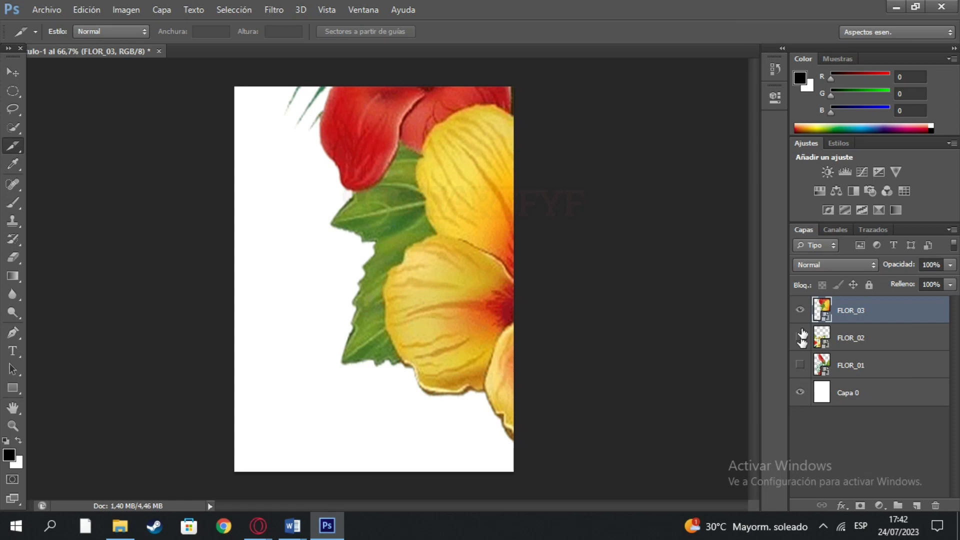
{"action": "left_click", "coordinate": [801, 311]}
{"action": "left_click", "coordinate": [800, 311]}
{"action": "left_click", "coordinate": [800, 310]}
{"action": "left_click", "coordinate": [800, 310]}
{"action": "left_click", "coordinate": [801, 337]}
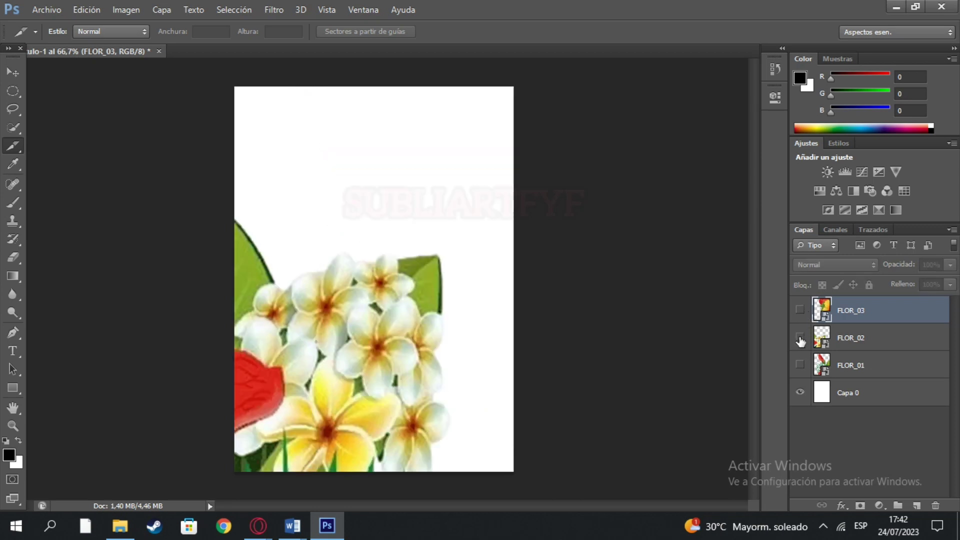
{"action": "left_click", "coordinate": [800, 338]}
{"action": "left_click", "coordinate": [800, 338]}
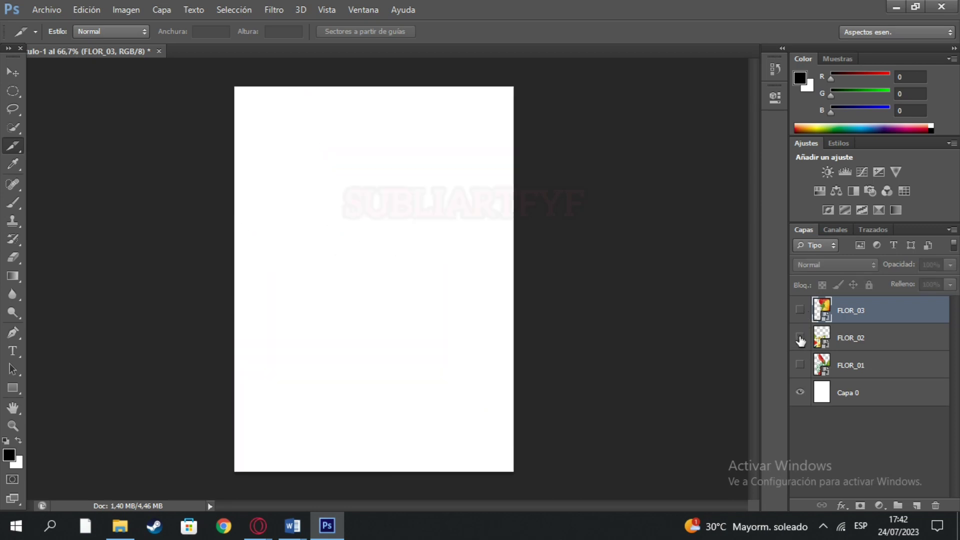
{"action": "left_click", "coordinate": [800, 365]}
{"action": "left_click", "coordinate": [800, 365]}
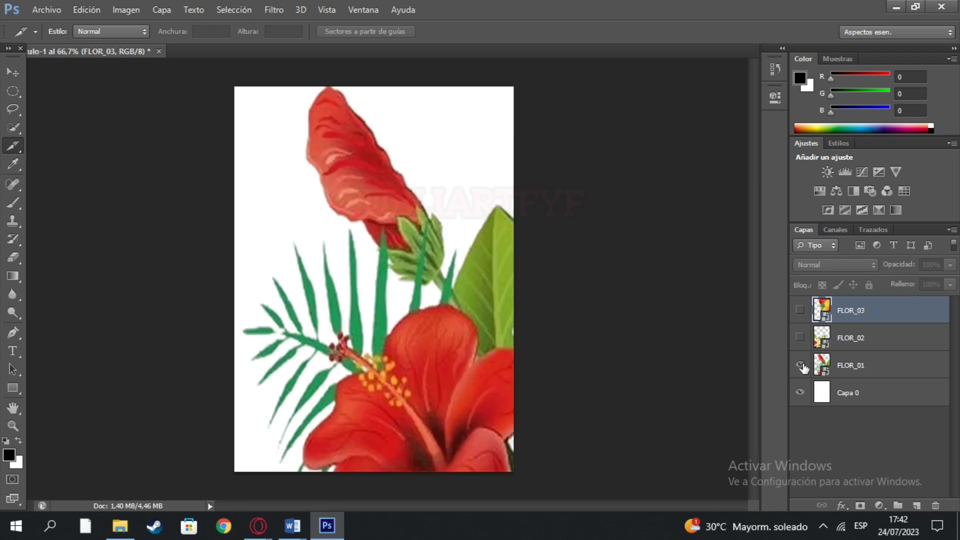
{"action": "left_click", "coordinate": [802, 365]}
{"action": "left_click", "coordinate": [47, 9]}
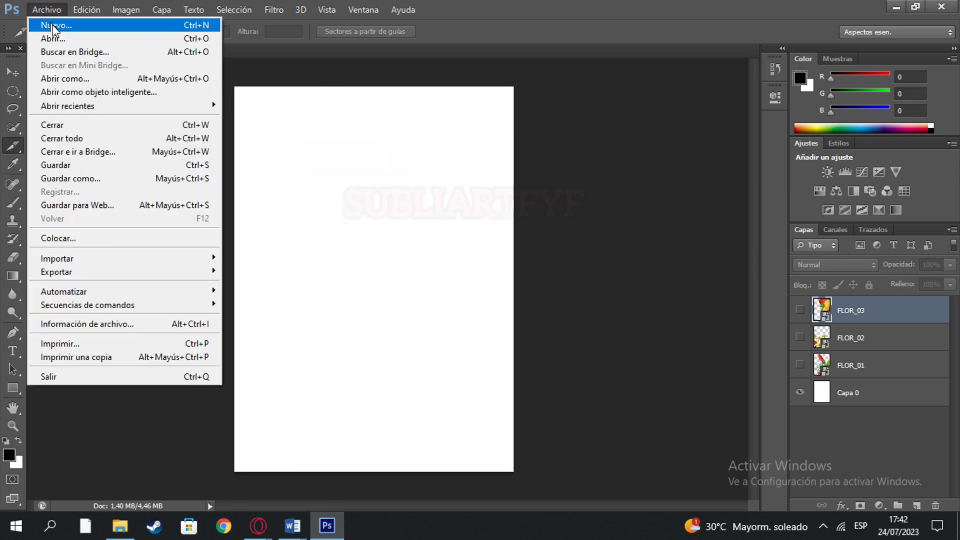
- Place FLOR_04 as a layer stretched to fill the whole page
{"action": "left_click", "coordinate": [64, 239]}
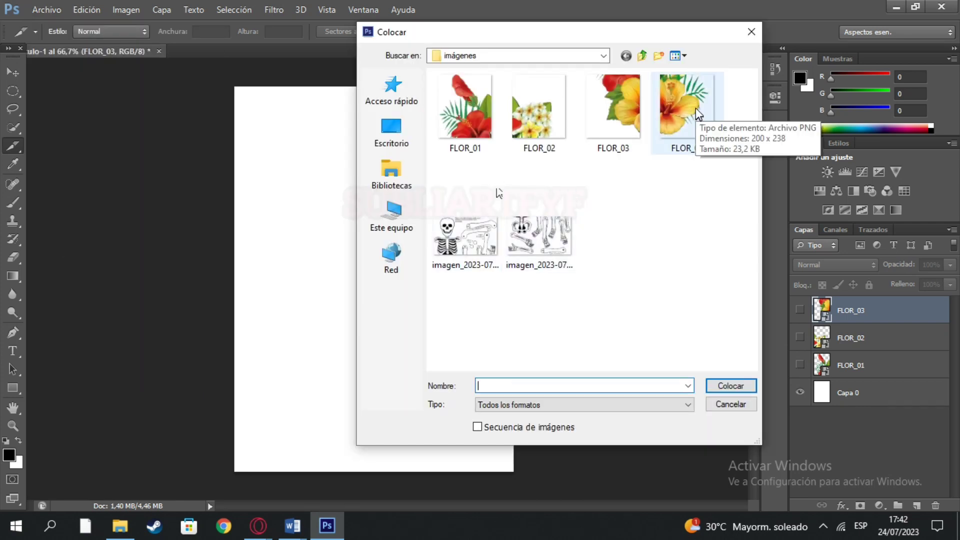
{"action": "double_click", "coordinate": [697, 111]}
{"action": "left_click_drag", "start_coordinate": [372, 254], "coordinate": [282, 118]}
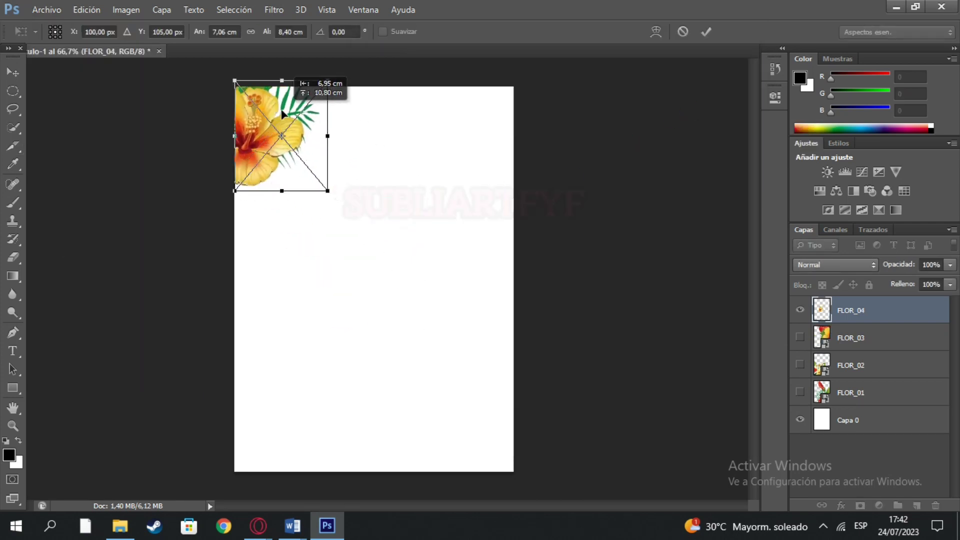
{"action": "left_click_drag", "start_coordinate": [328, 198], "coordinate": [513, 471]}
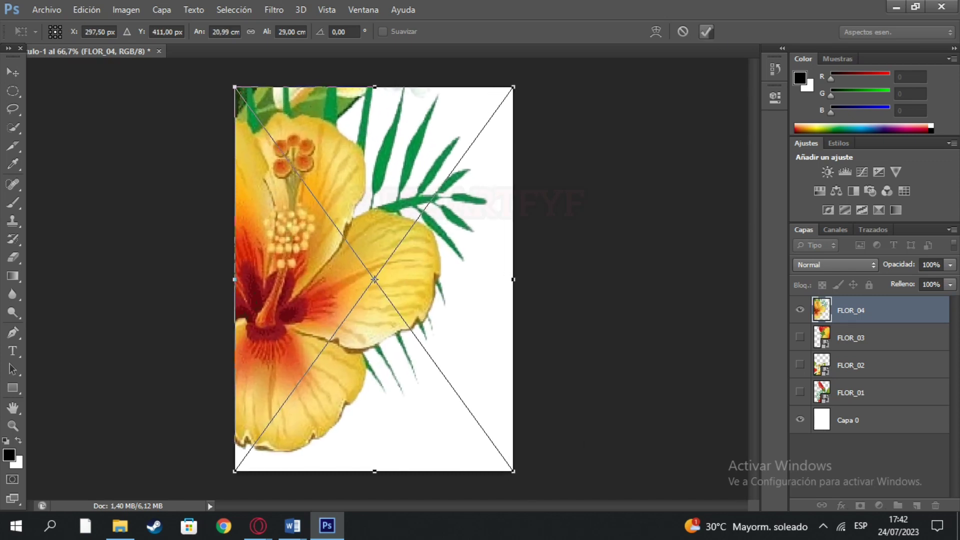
{"action": "left_click", "coordinate": [706, 32]}
- Hide FLOR_04 so only FLOR_03 shows over the white background
{"action": "left_click", "coordinate": [800, 310]}
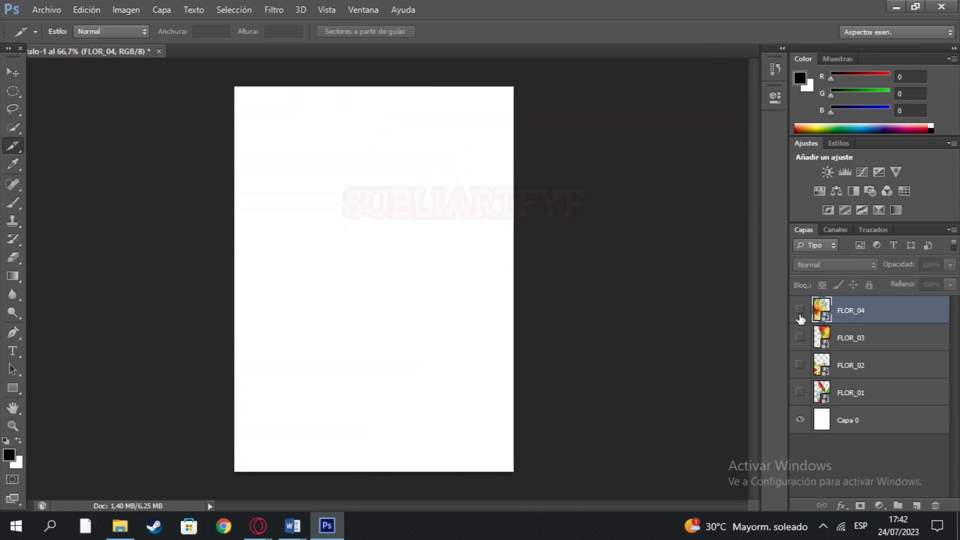
{"action": "left_click", "coordinate": [799, 310]}
{"action": "left_click", "coordinate": [799, 337]}
{"action": "left_click", "coordinate": [800, 310]}
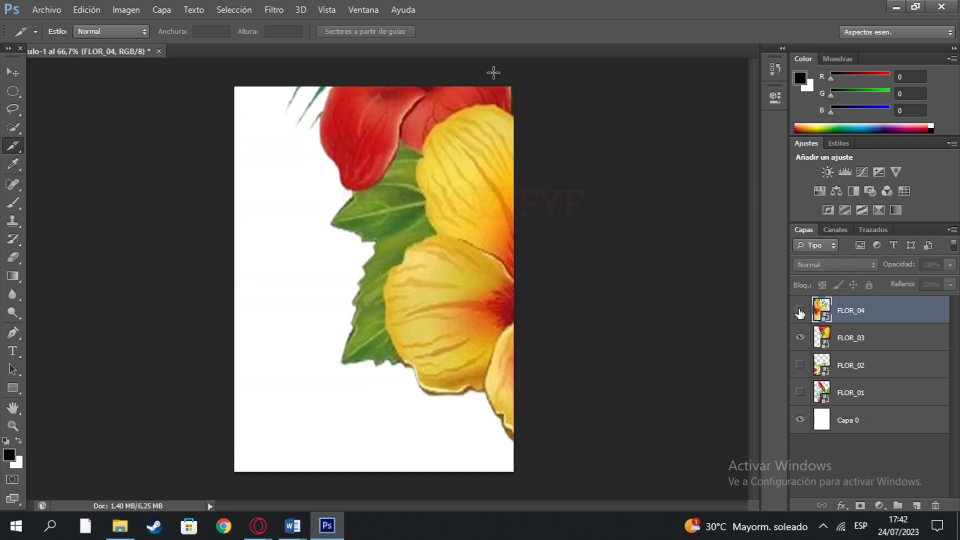
{"action": "left_click", "coordinate": [40, 9]}
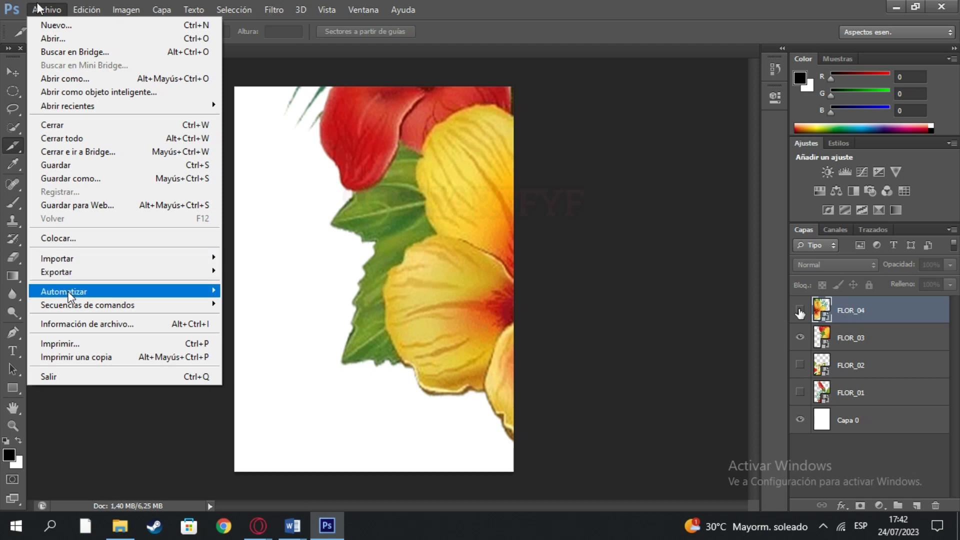
- In Print settings, set Photoshop Manages Colors with the EPSON sRGB printer profile
{"action": "left_click", "coordinate": [74, 344]}
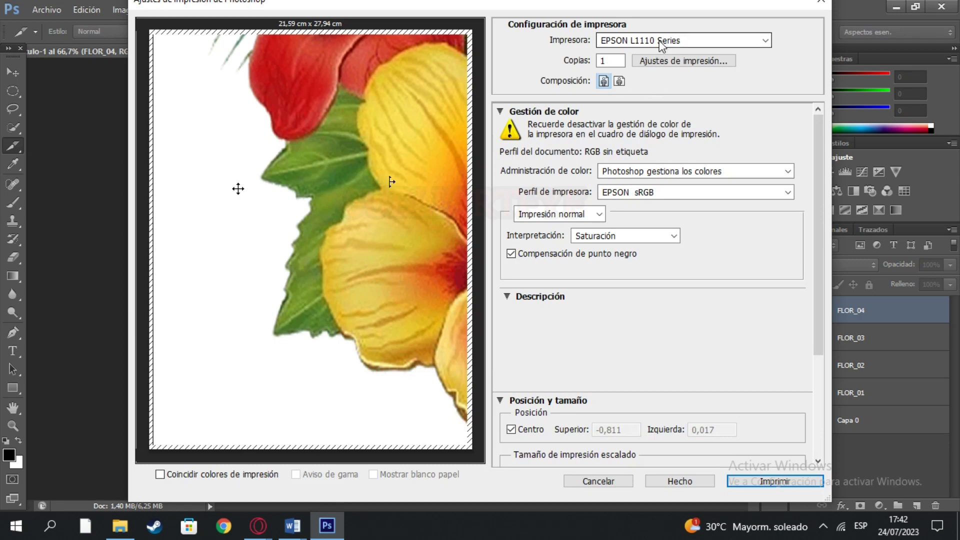
{"action": "left_click", "coordinate": [669, 172]}
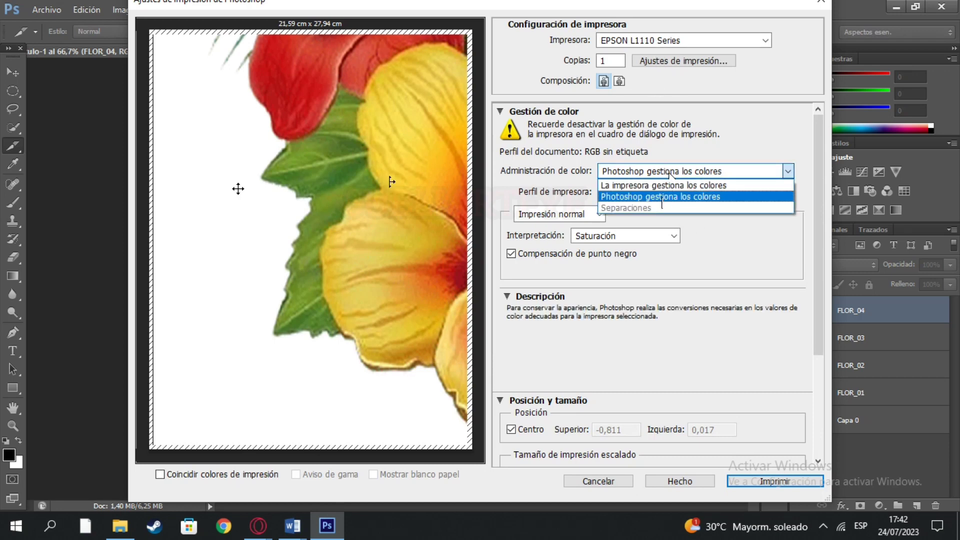
{"action": "left_click", "coordinate": [659, 195]}
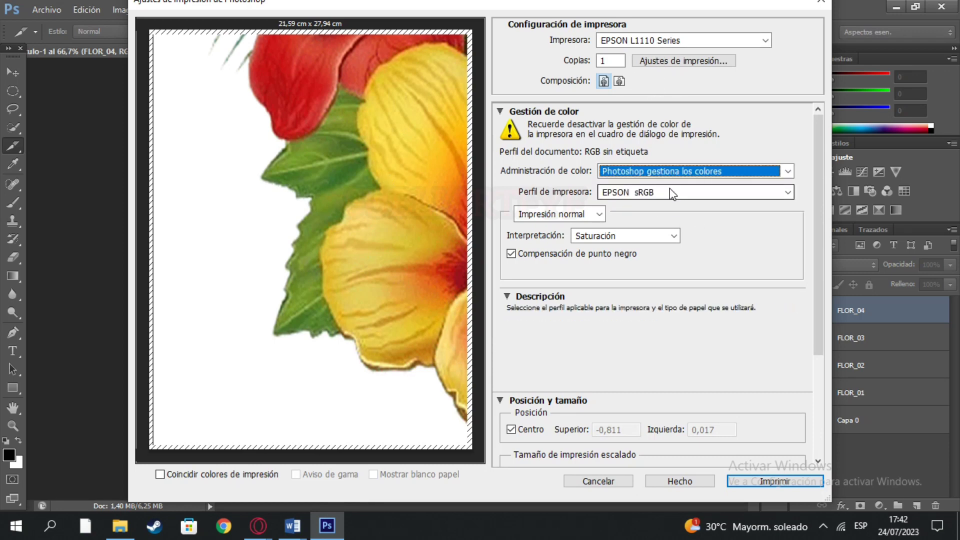
{"action": "left_click", "coordinate": [671, 193]}
{"action": "left_click", "coordinate": [671, 193]}
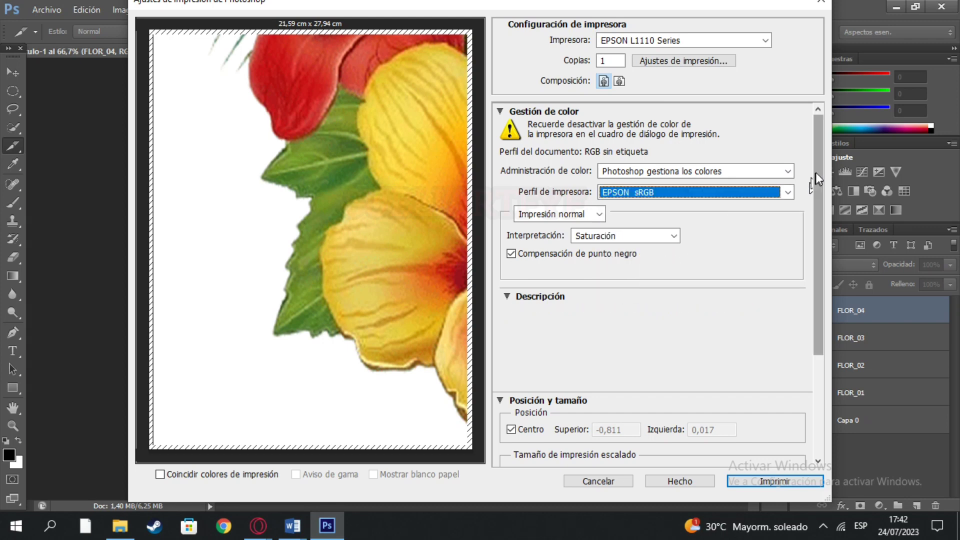
- Scale the print height to 28,79 cm (99,28%)
{"action": "left_click_drag", "start_coordinate": [814, 177], "coordinate": [833, 326]}
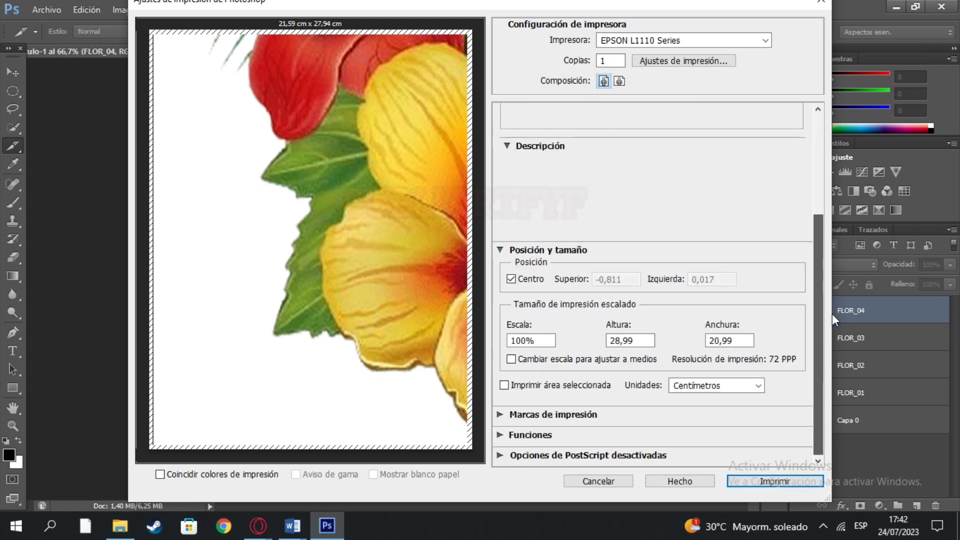
{"action": "left_click", "coordinate": [611, 340]}
{"action": "left_click", "coordinate": [727, 339]}
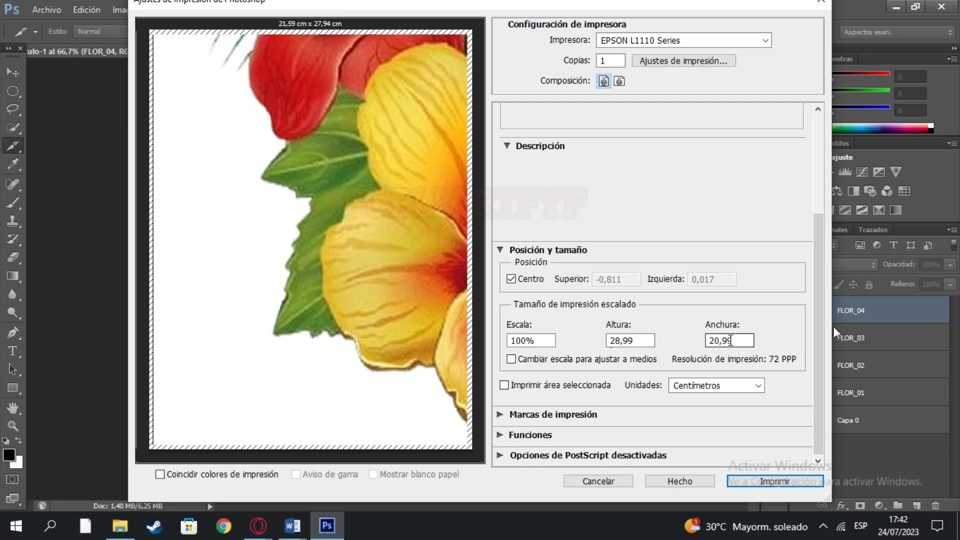
{"action": "left_click", "coordinate": [620, 340]}
{"action": "double_click", "coordinate": [615, 340]}
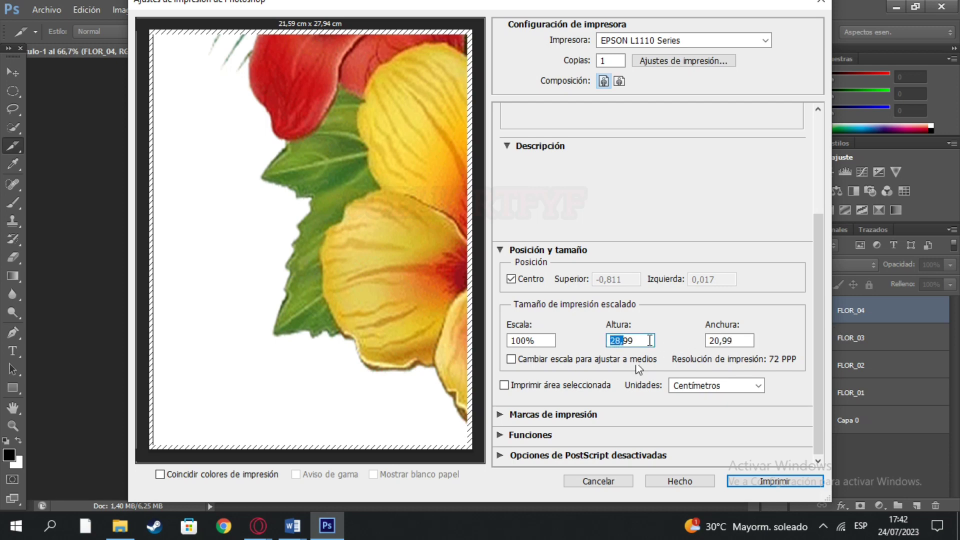
{"action": "left_click", "coordinate": [622, 340]}
{"action": "key", "text": "Down"}
{"action": "key", "text": "Down"}
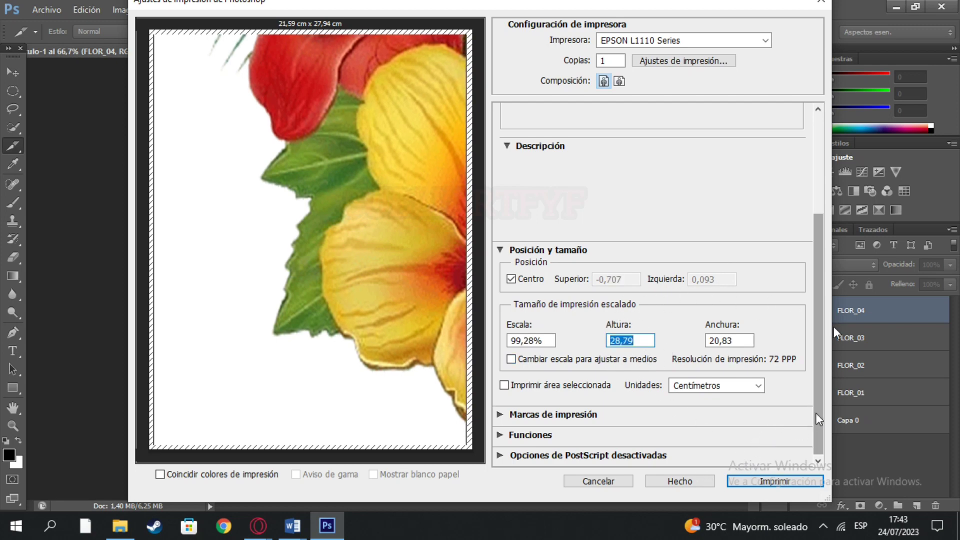
{"action": "left_click_drag", "start_coordinate": [815, 412], "coordinate": [833, 326]}
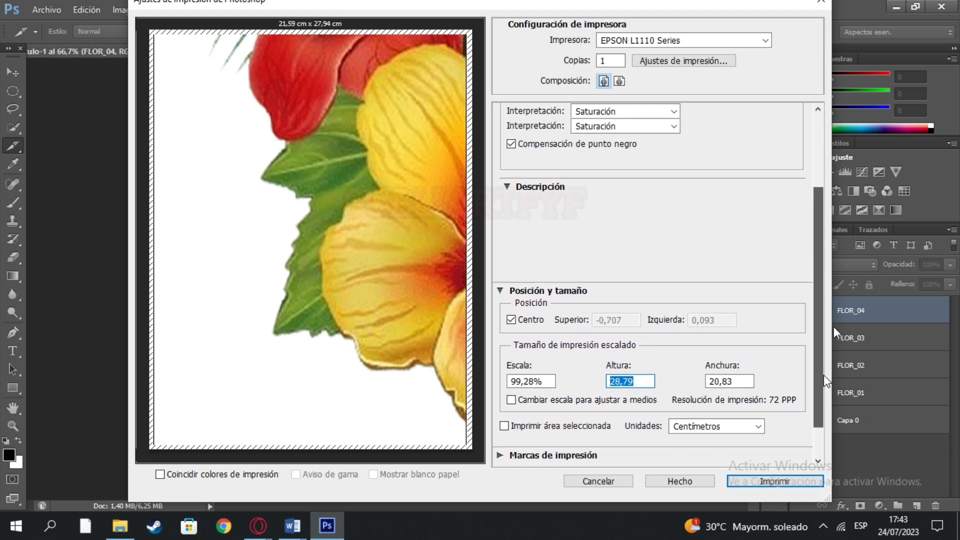
{"action": "left_click", "coordinate": [668, 61]}
- Set EPSON L1110 properties to A4, Premium Presentation Paper Matte, Alto quality, mirror printing
{"action": "left_click", "coordinate": [668, 61]}
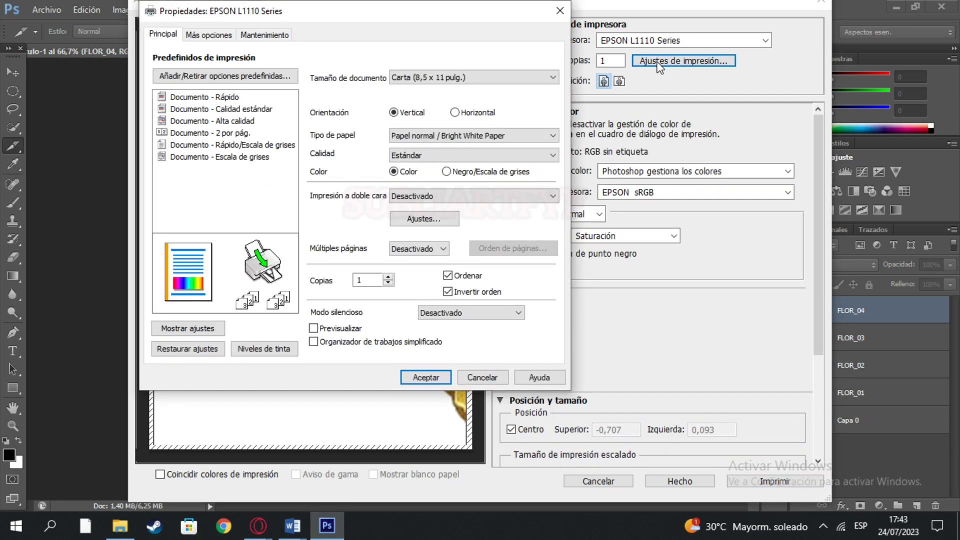
{"action": "left_click", "coordinate": [545, 78]}
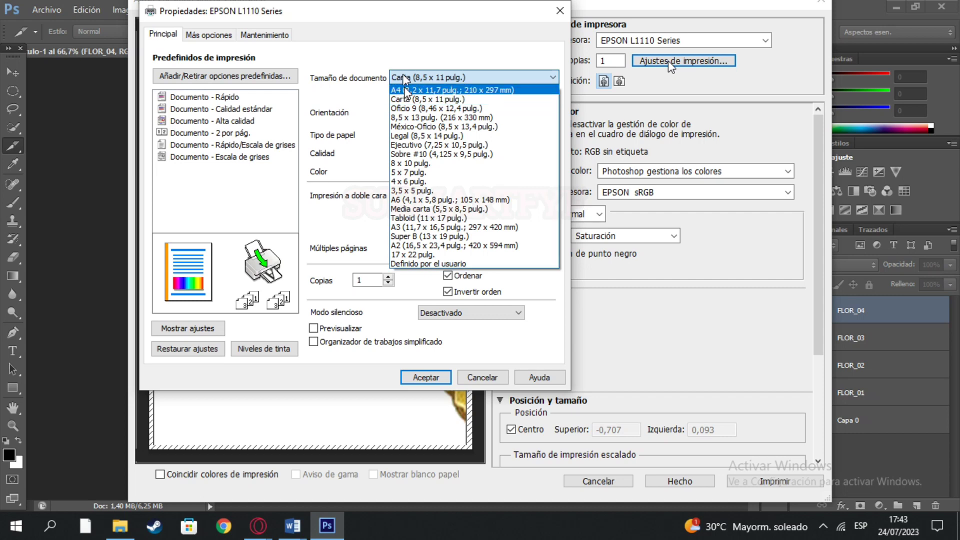
{"action": "left_click", "coordinate": [409, 90]}
{"action": "left_click", "coordinate": [422, 136]}
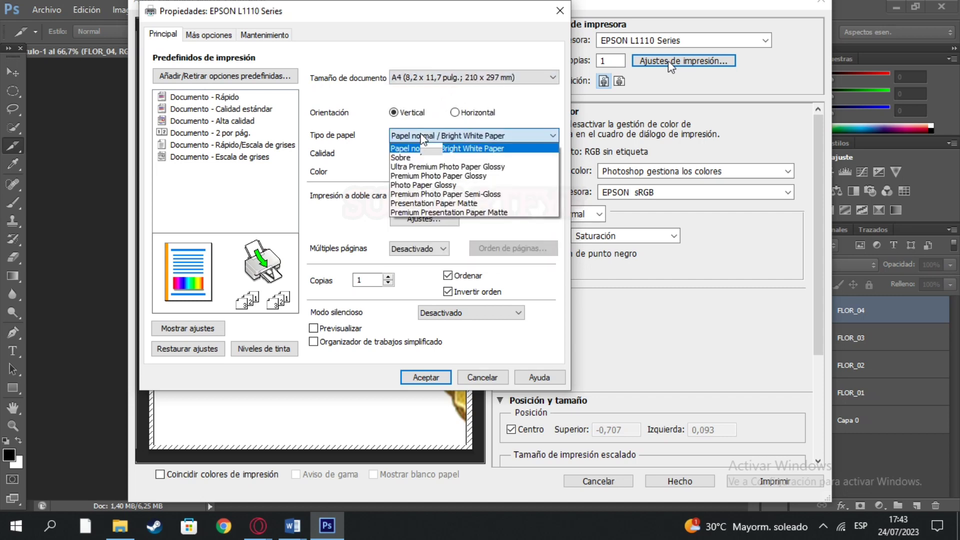
{"action": "left_click", "coordinate": [418, 212]}
{"action": "left_click", "coordinate": [420, 155]}
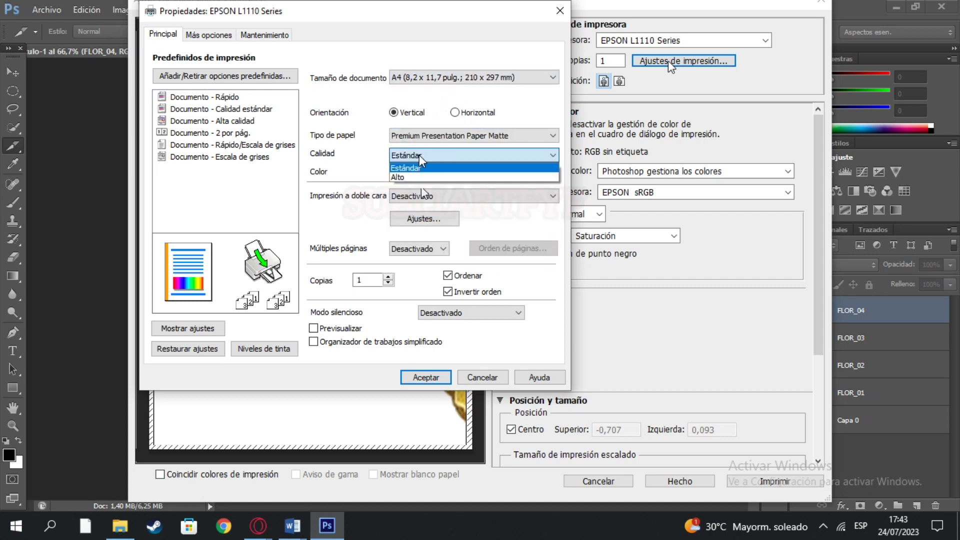
{"action": "left_click", "coordinate": [417, 178]}
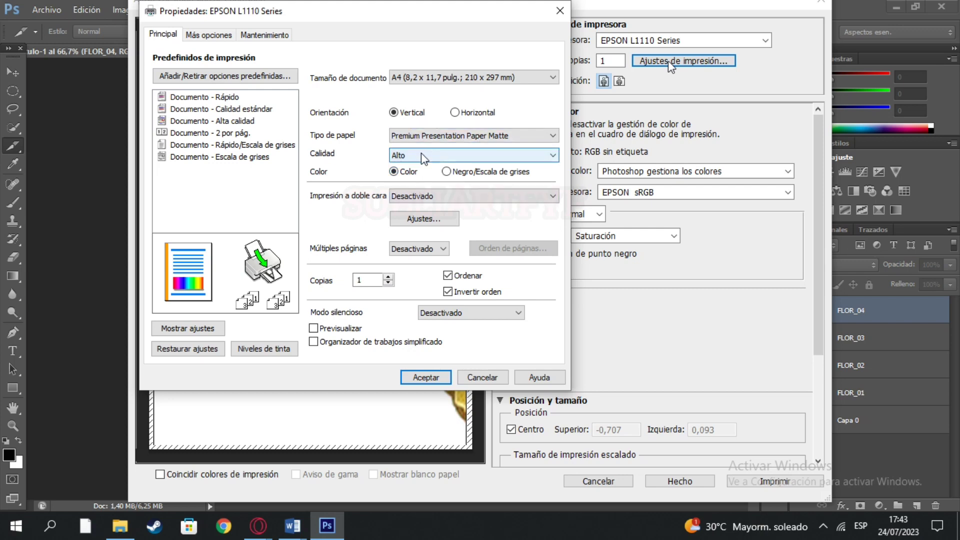
{"action": "left_click", "coordinate": [208, 35]}
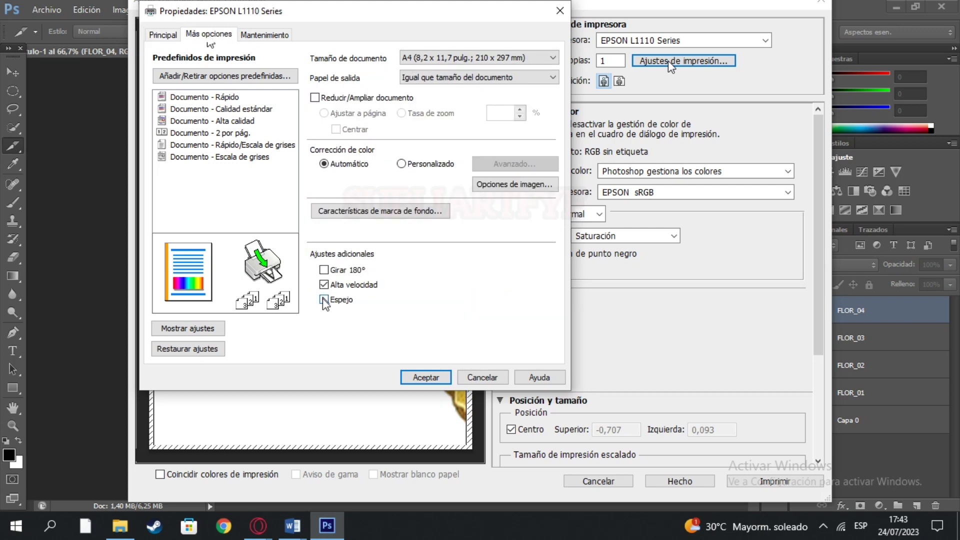
{"action": "left_click", "coordinate": [431, 377]}
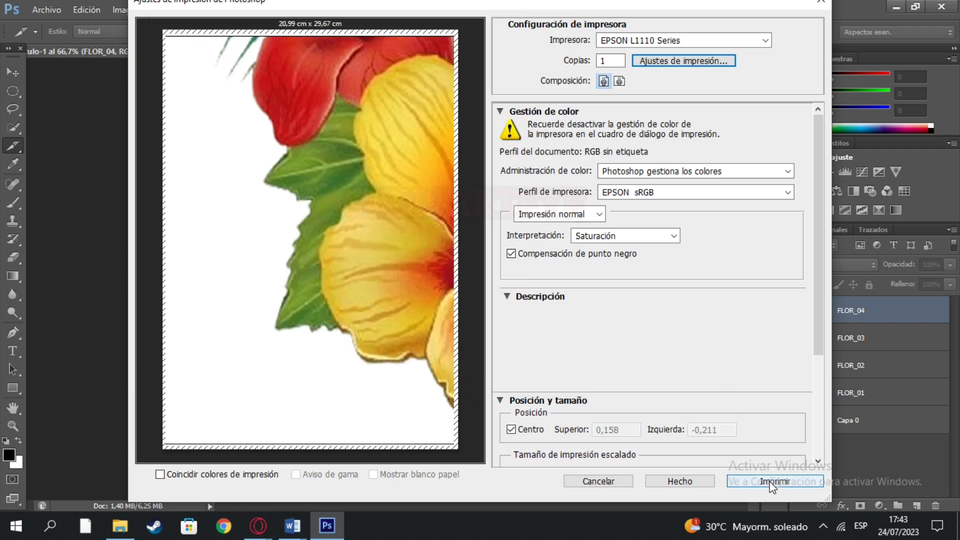
- Click Imprimir to print the flower page on the EPSON L1110
{"action": "left_click", "coordinate": [772, 482]}
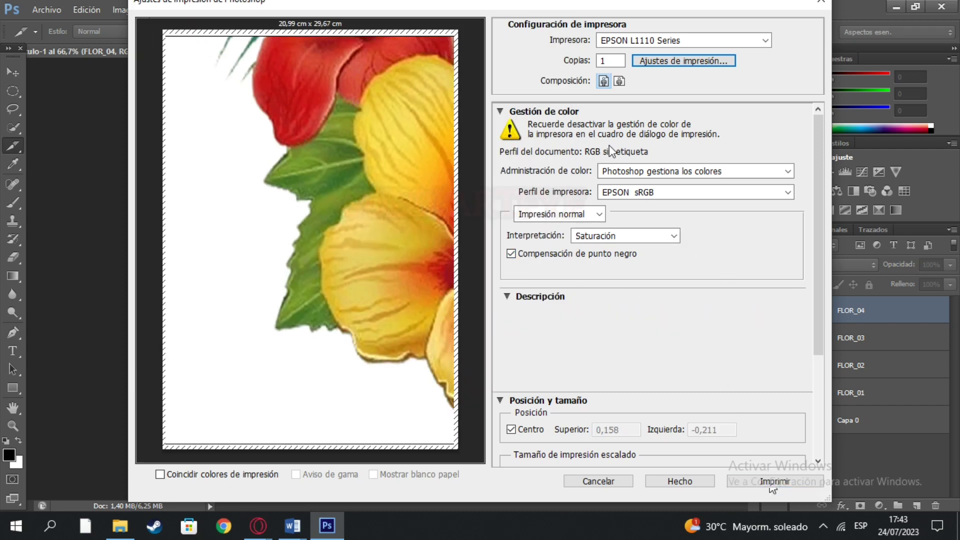